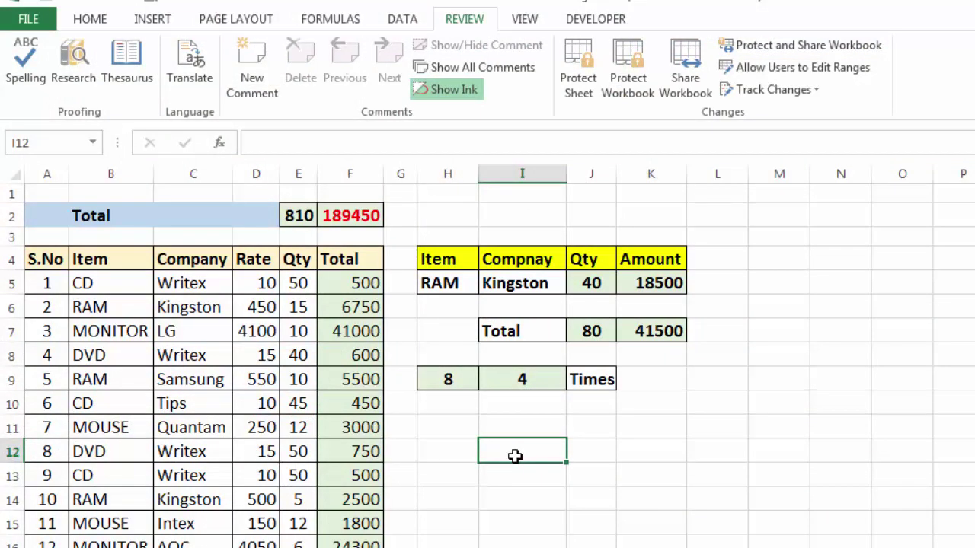
Inspect the Total formulas in F6 and F10, the Rate in D8, and Company entries in C8 and C10.
{"action": "left_click", "coordinate": [355, 301]}
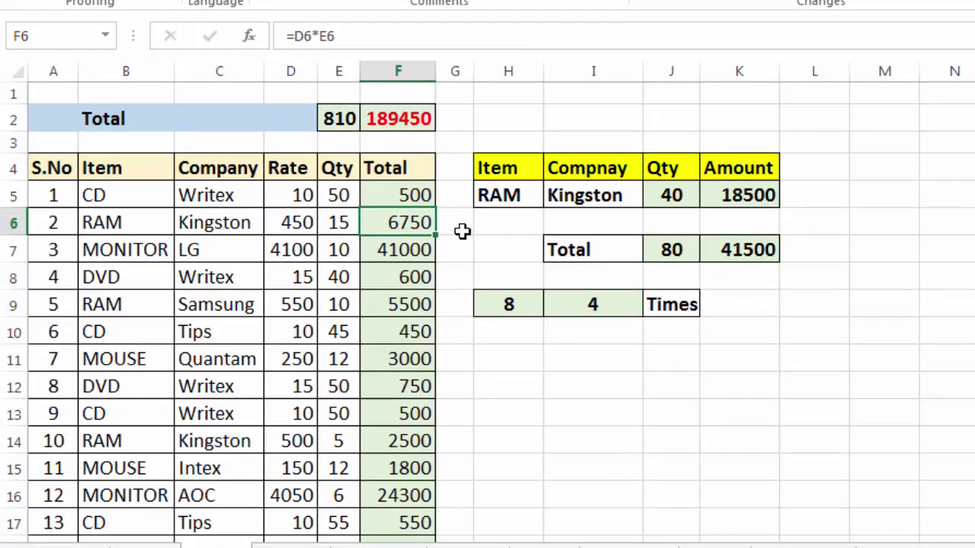
{"action": "key", "text": "Down"}
{"action": "key", "text": "Down"}
{"action": "key", "text": "Left"}
{"action": "key", "text": "Left"}
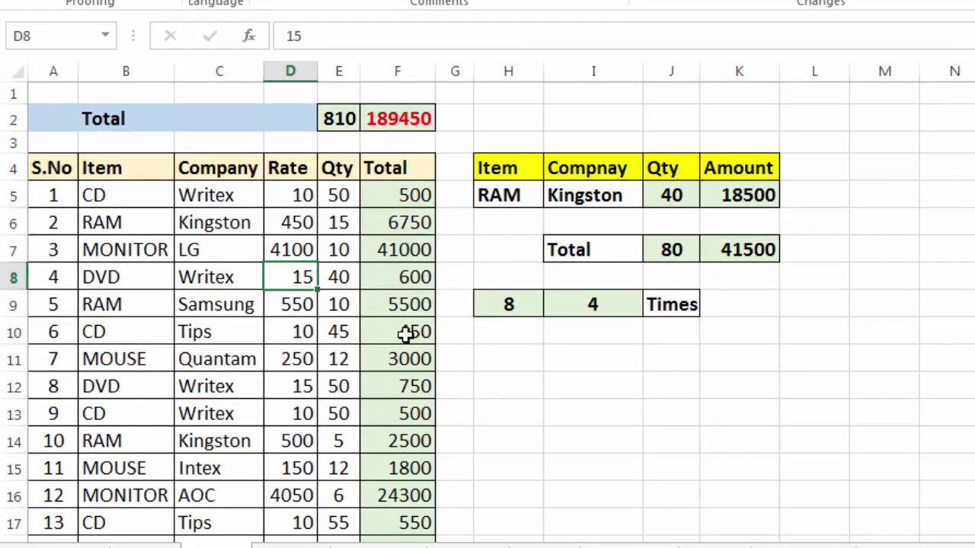
{"action": "left_click", "coordinate": [403, 335]}
{"action": "left_click", "coordinate": [230, 323]}
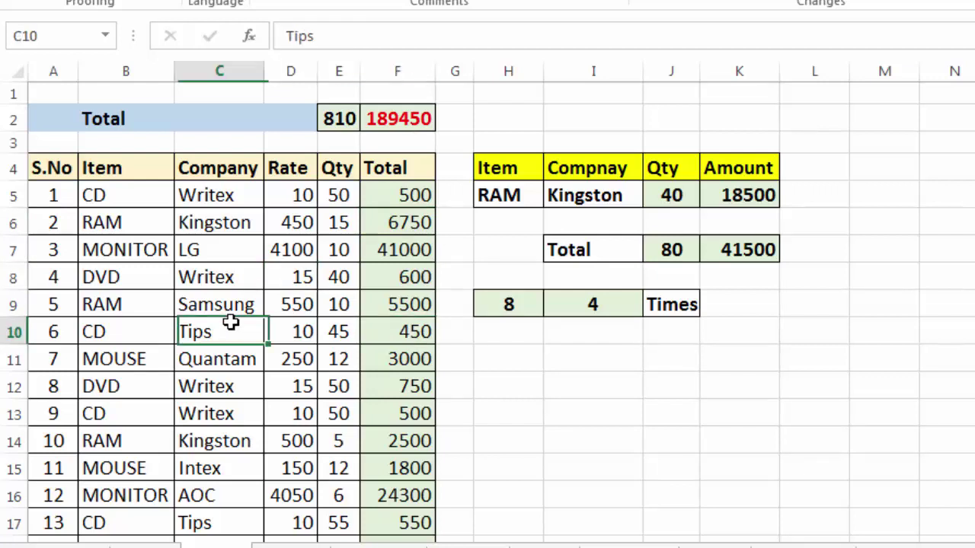
{"action": "left_click", "coordinate": [231, 265]}
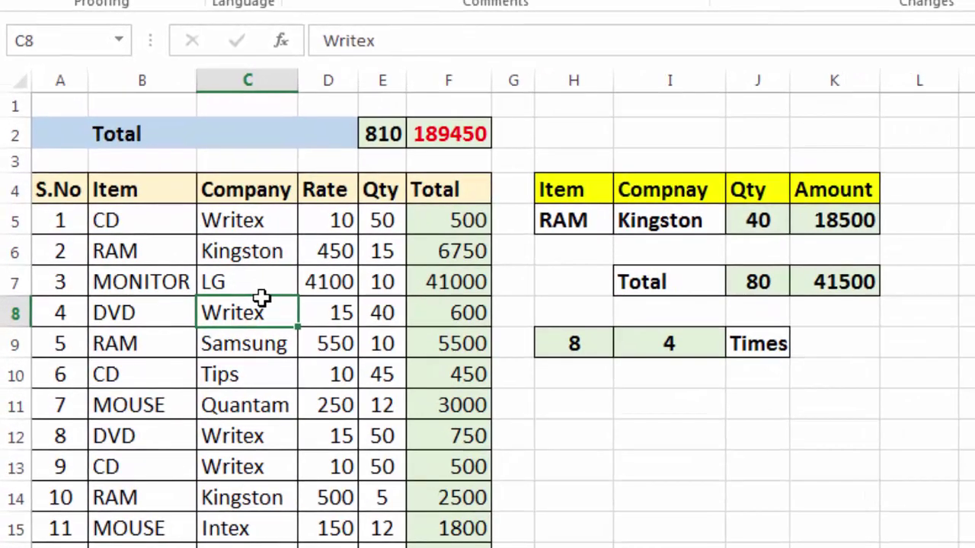
Review the =D6*E6 formula behind F6, then the Total formulas in F7 and F11.
{"action": "left_click", "coordinate": [457, 244]}
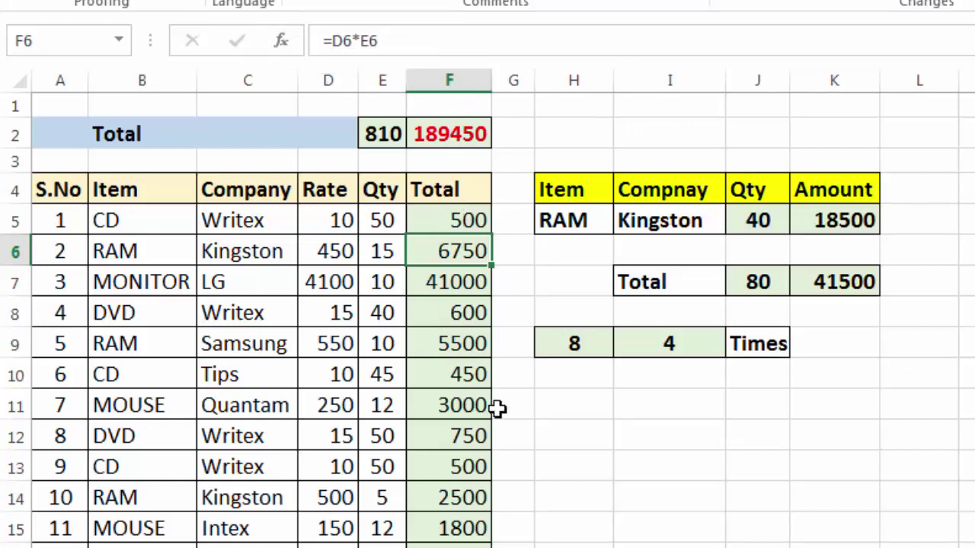
{"action": "left_click", "coordinate": [575, 412]}
{"action": "scroll", "coordinate": [679, 415], "scroll_direction": "down", "scroll_amount": 1}
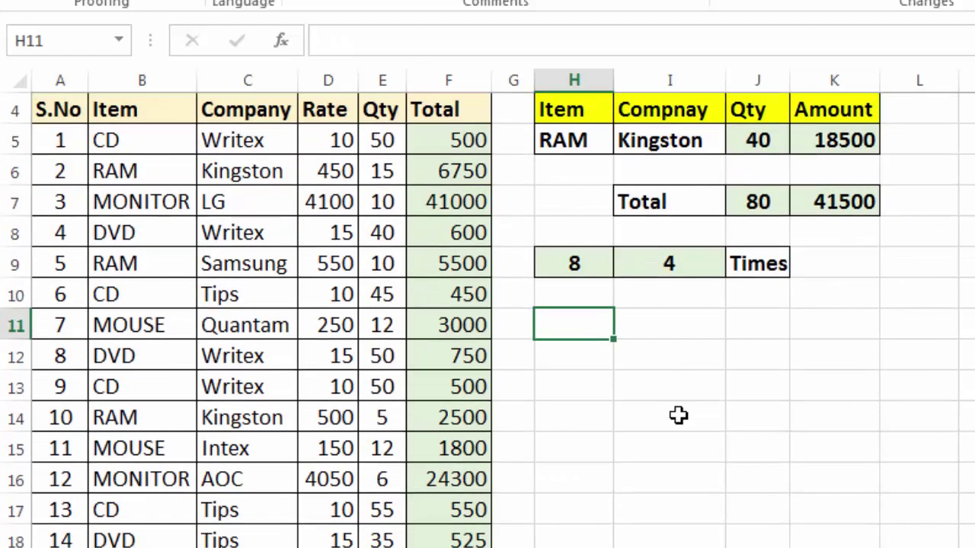
{"action": "left_click", "coordinate": [473, 160]}
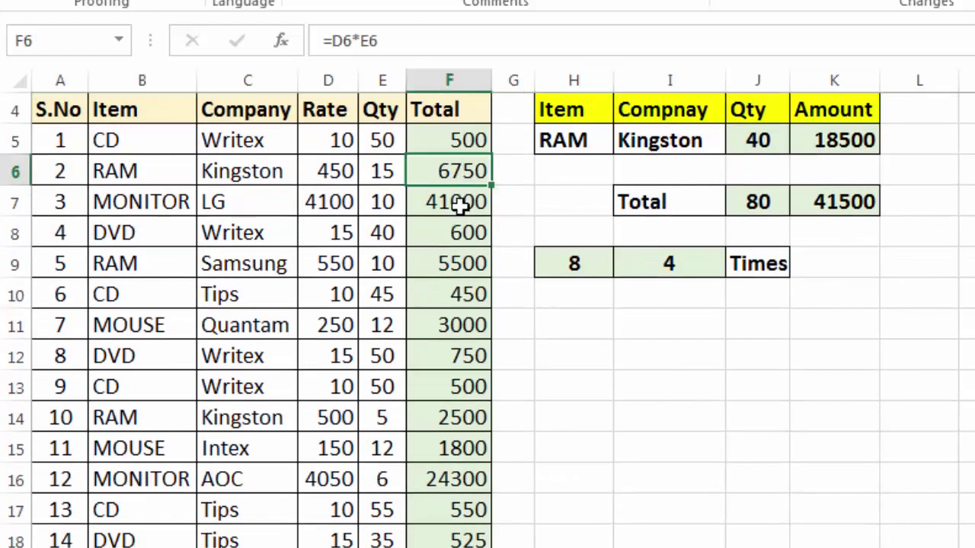
{"action": "scroll", "coordinate": [461, 251], "scroll_direction": "up", "scroll_amount": 1}
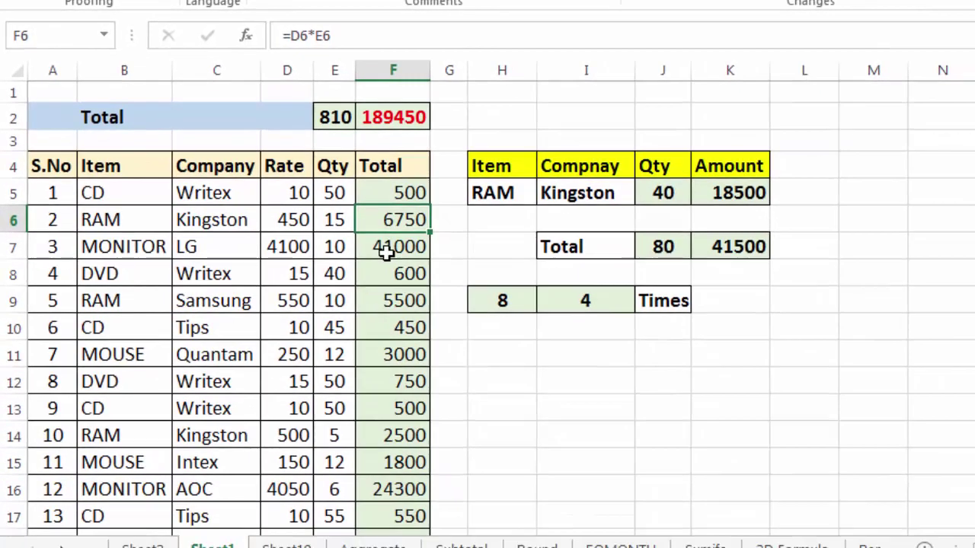
{"action": "left_click", "coordinate": [434, 275]}
{"action": "left_click", "coordinate": [446, 390]}
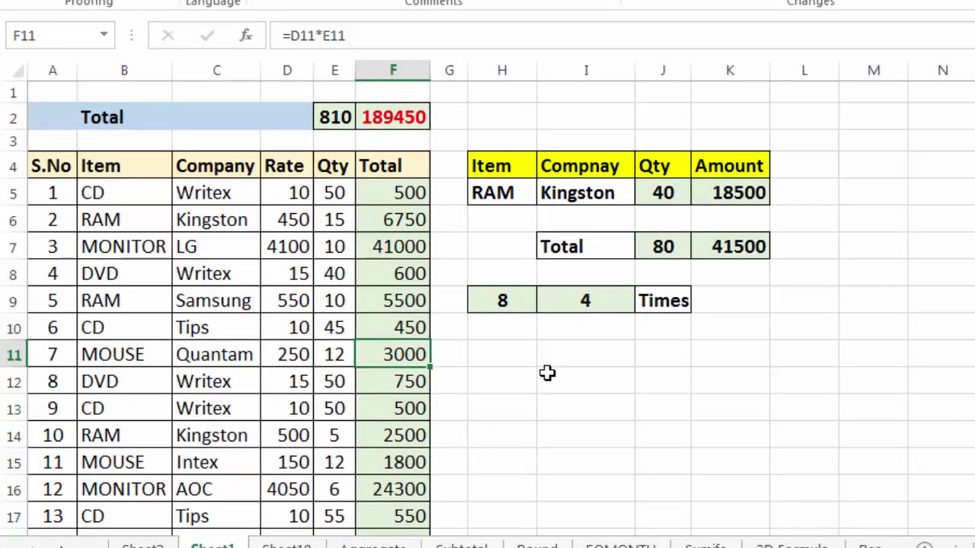
Copy the Total column from F5 down and Paste Special it back as values, leaving F8 as 600.
{"action": "left_click_drag", "start_coordinate": [415, 196], "coordinate": [403, 500]}
{"action": "key", "text": "ctrl+c"}
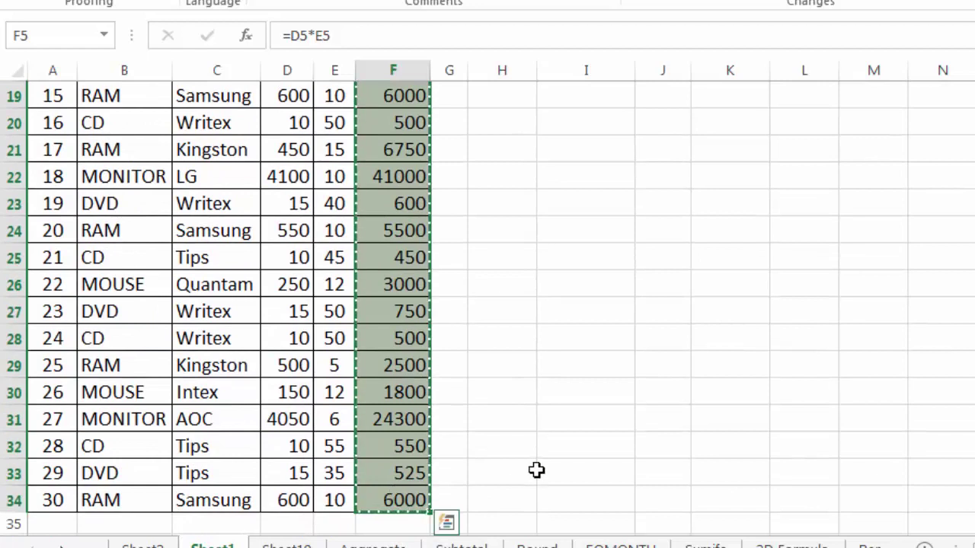
{"action": "scroll", "coordinate": [492, 322], "scroll_direction": "up", "scroll_amount": 6}
{"action": "left_click", "coordinate": [397, 184]}
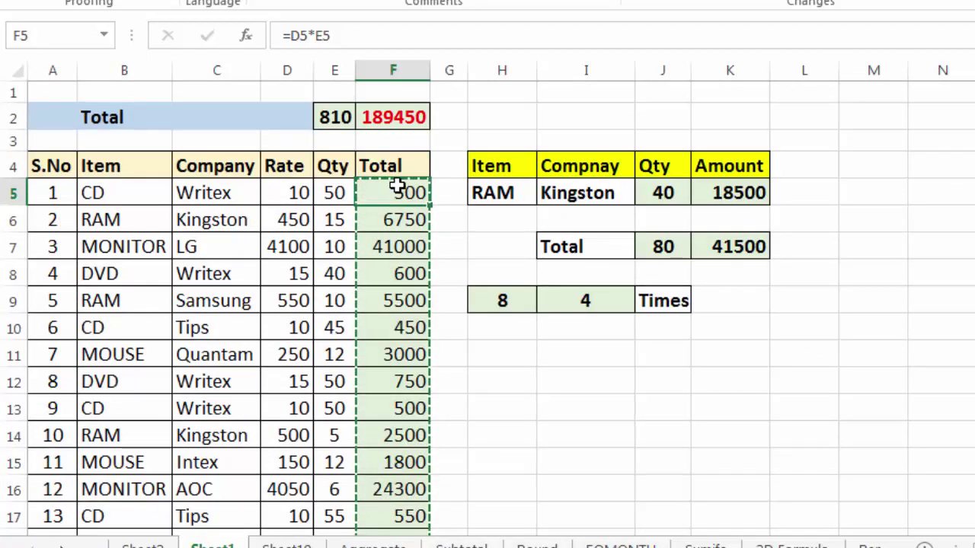
{"action": "right_click", "coordinate": [398, 184]}
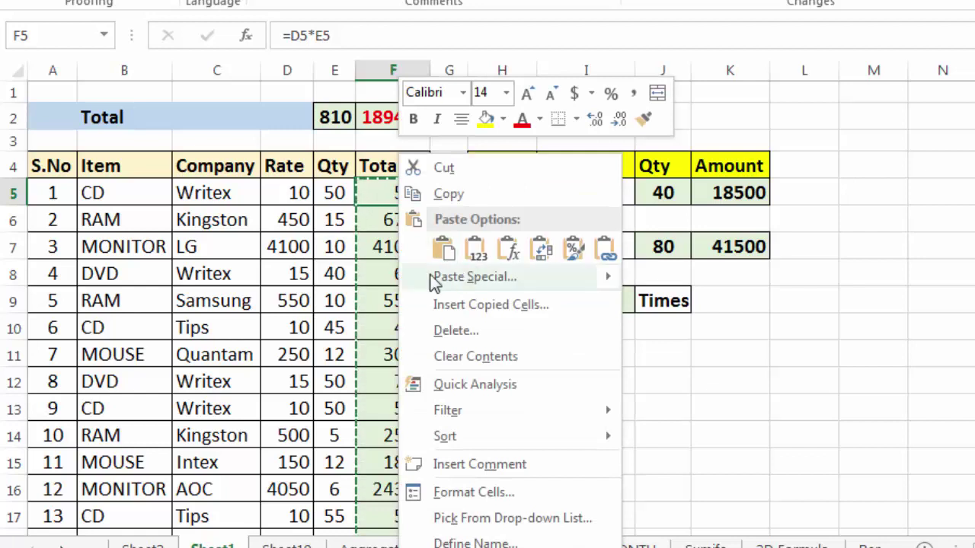
{"action": "left_click", "coordinate": [539, 278]}
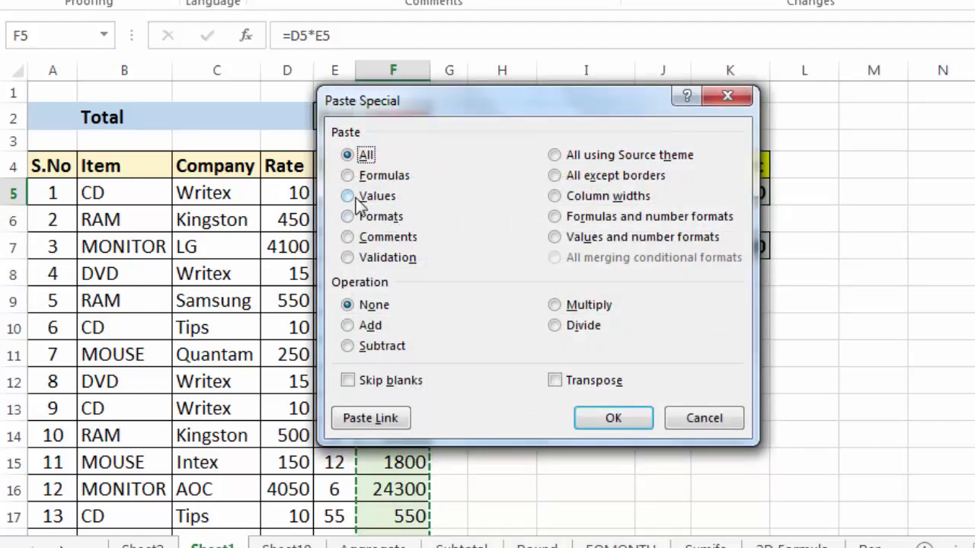
{"action": "left_click", "coordinate": [347, 196]}
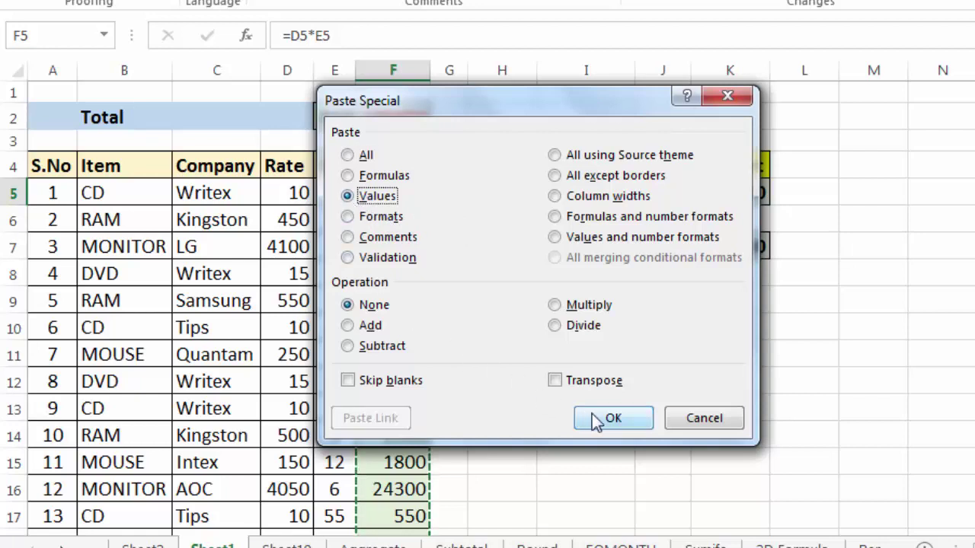
{"action": "left_click", "coordinate": [598, 418]}
{"action": "left_click", "coordinate": [409, 326]}
{"action": "double_click", "coordinate": [398, 279]}
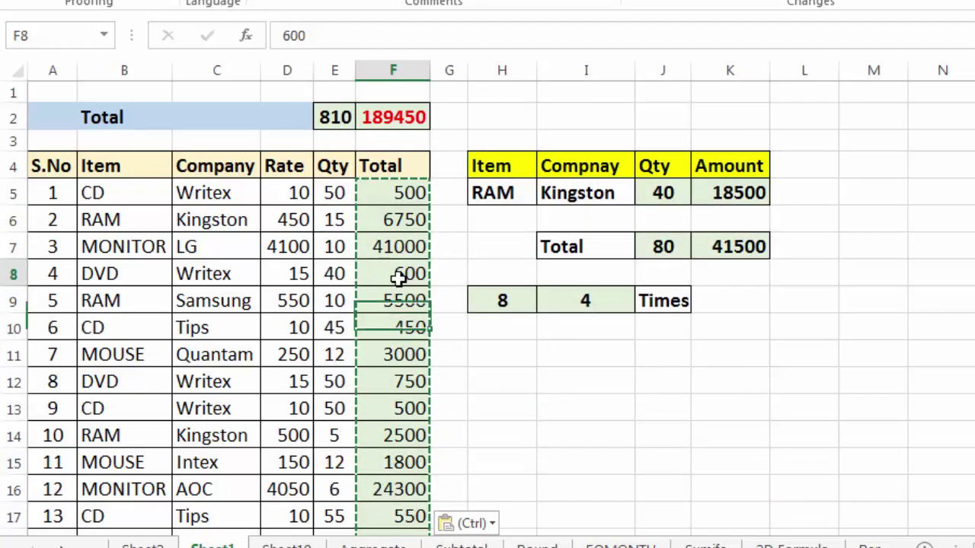
{"action": "left_click", "coordinate": [394, 244]}
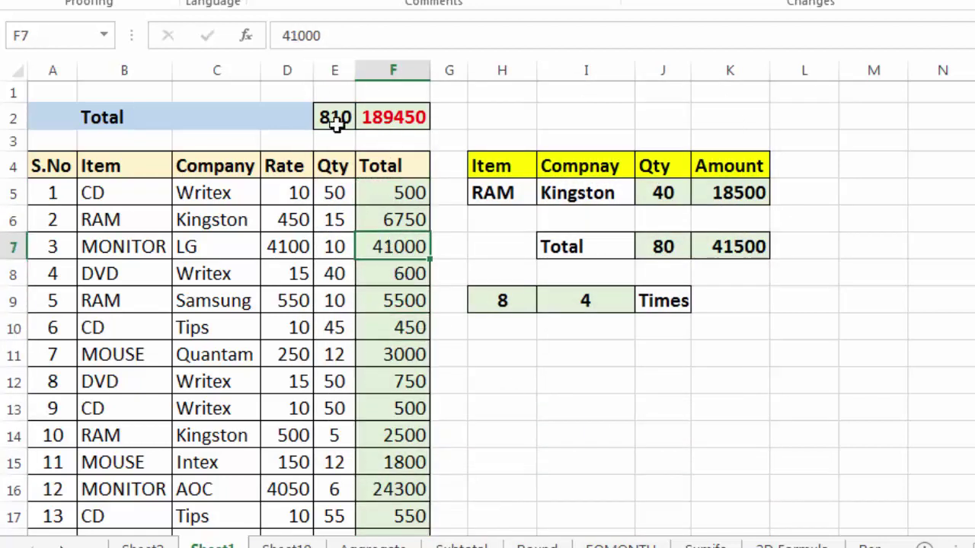
{"action": "left_click", "coordinate": [387, 210]}
{"action": "left_click", "coordinate": [387, 192]}
{"action": "left_click", "coordinate": [388, 227]}
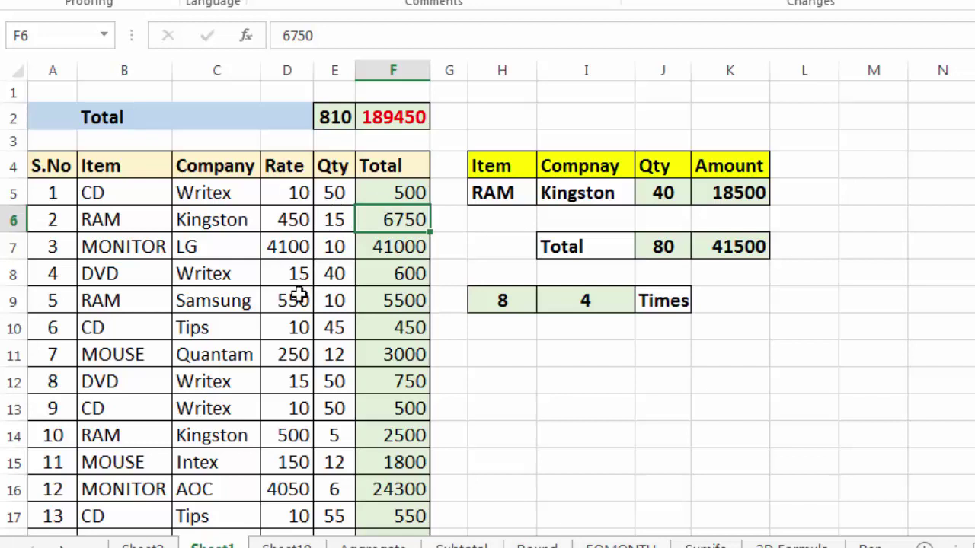
{"action": "left_click", "coordinate": [402, 271]}
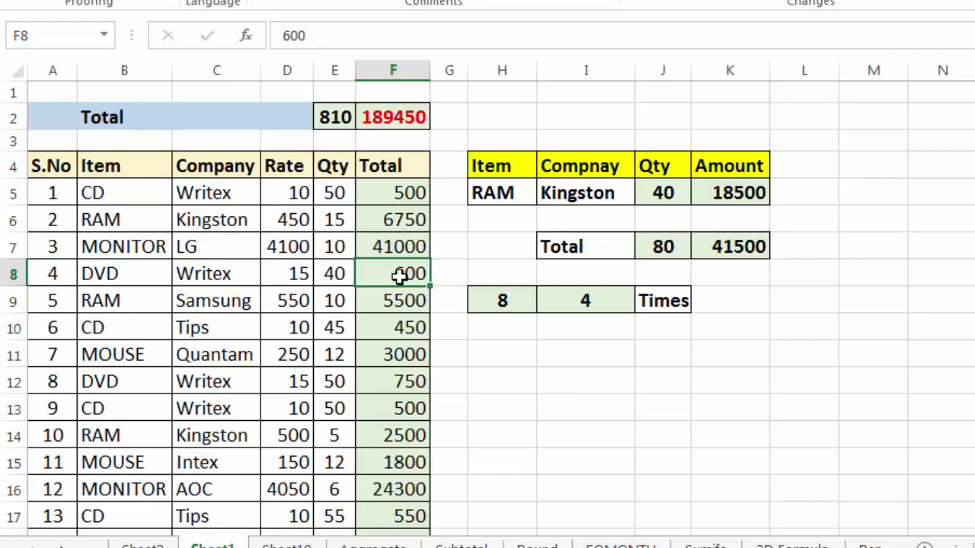
{"action": "left_click", "coordinate": [397, 256]}
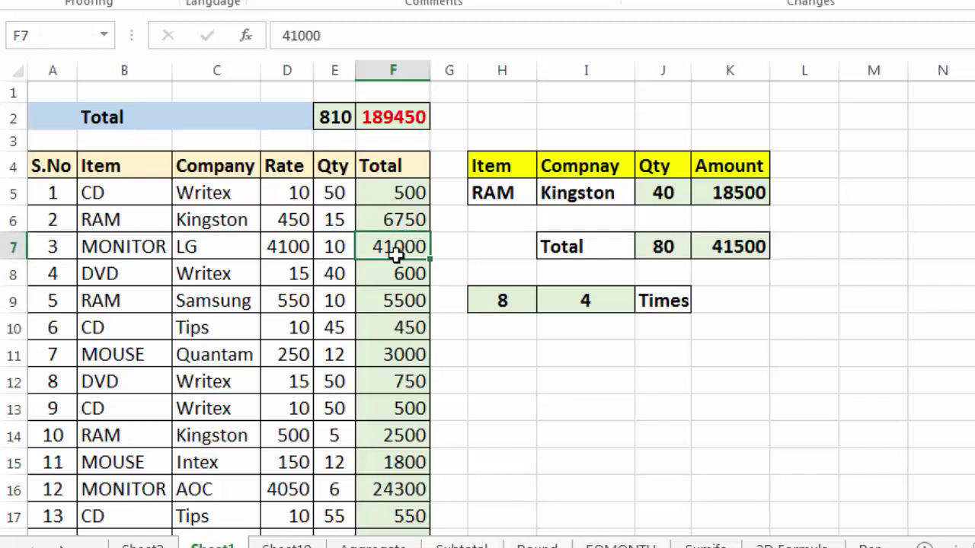
{"action": "key", "text": "Down"}
{"action": "key", "text": "ctrl+c"}
{"action": "left_click", "coordinate": [502, 353]}
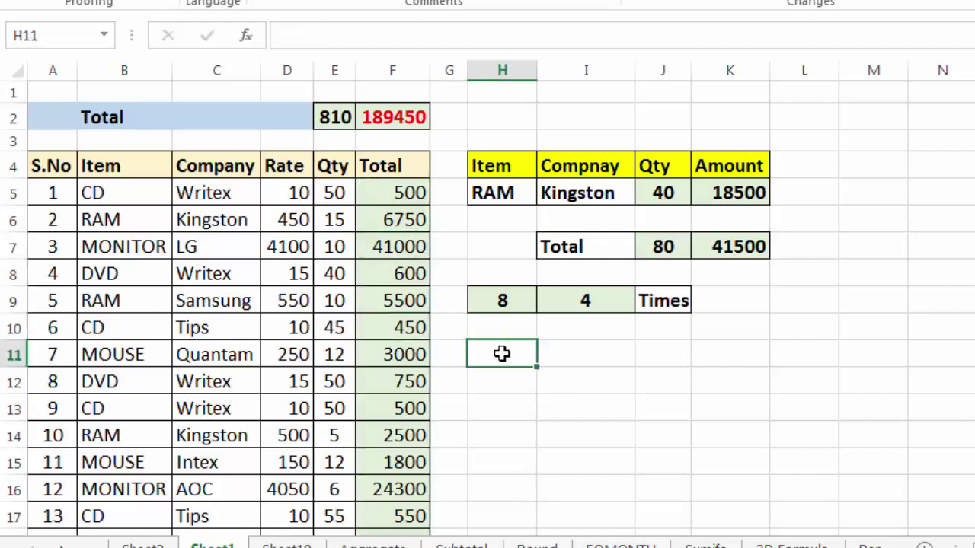
{"action": "key", "text": "Escape"}
{"action": "left_click", "coordinate": [603, 382]}
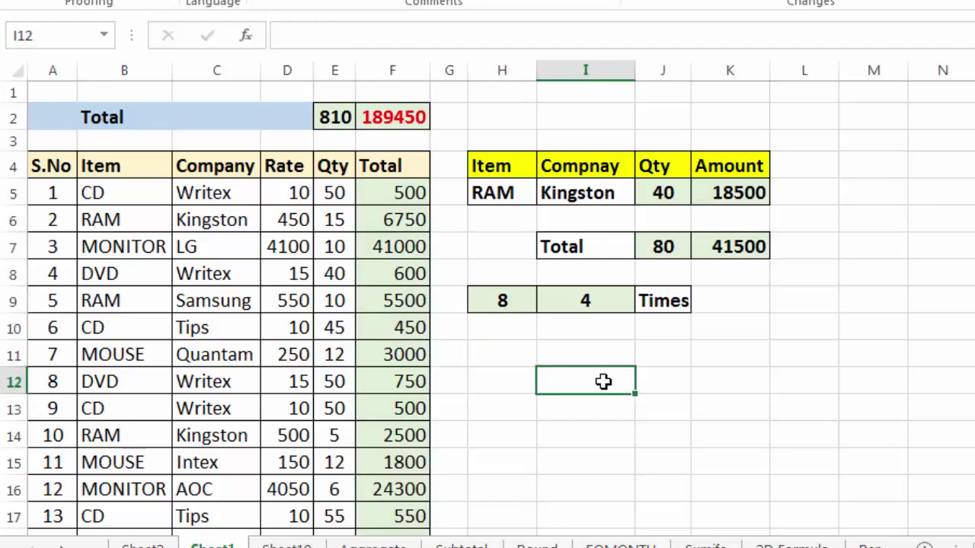
{"action": "left_click", "coordinate": [498, 351]}
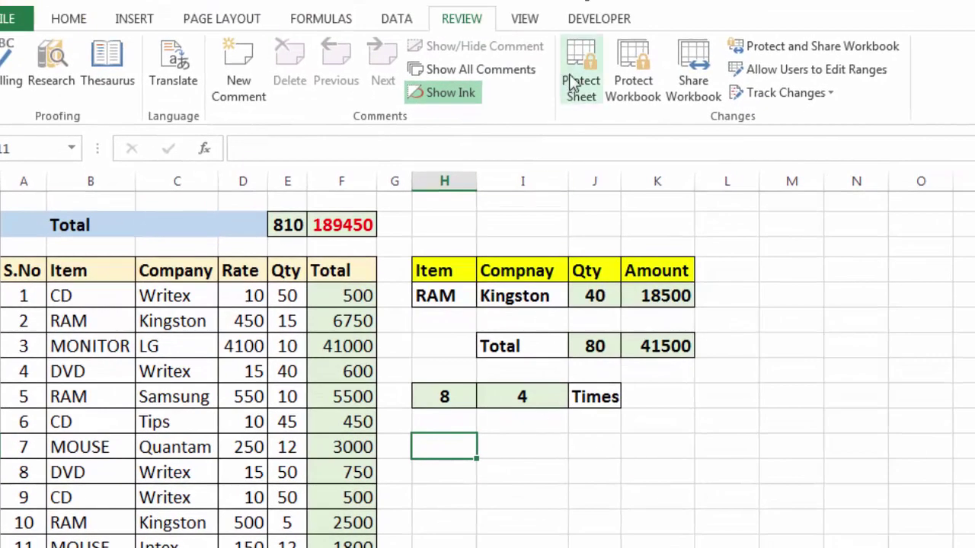
{"action": "left_click", "coordinate": [590, 61]}
{"action": "type", "text": "1234"}
{"action": "left_click", "coordinate": [653, 496]}
{"action": "type", "text": "1234"}
{"action": "left_click", "coordinate": [672, 436]}
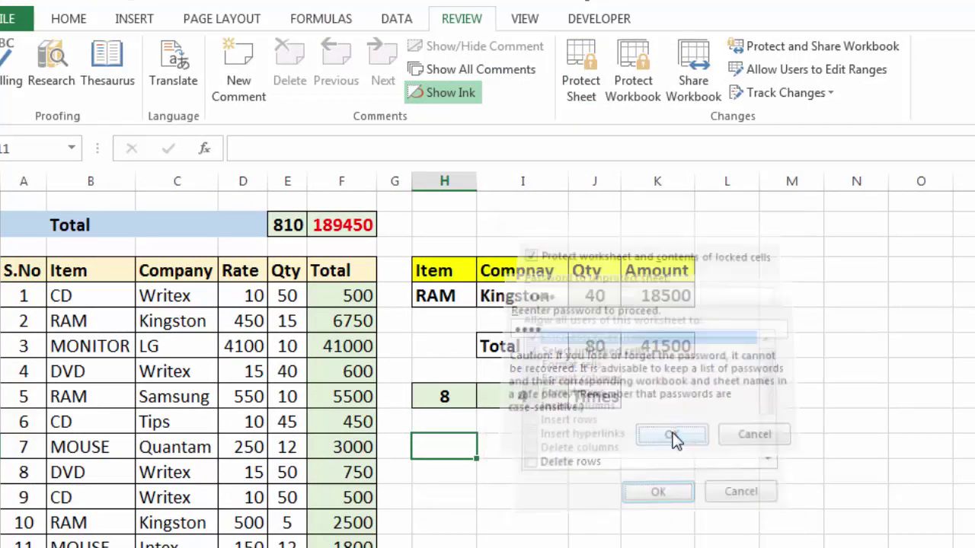
{"action": "left_click", "coordinate": [607, 432]}
{"action": "left_click", "coordinate": [518, 469]}
{"action": "double_click", "coordinate": [479, 473]}
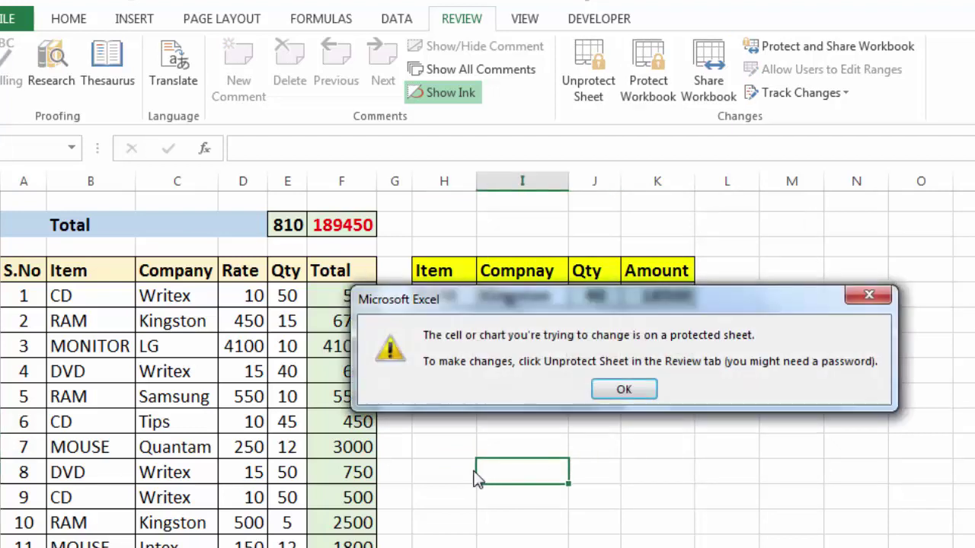
{"action": "left_click", "coordinate": [645, 400]}
{"action": "left_click", "coordinate": [467, 471]}
{"action": "double_click", "coordinate": [469, 472]}
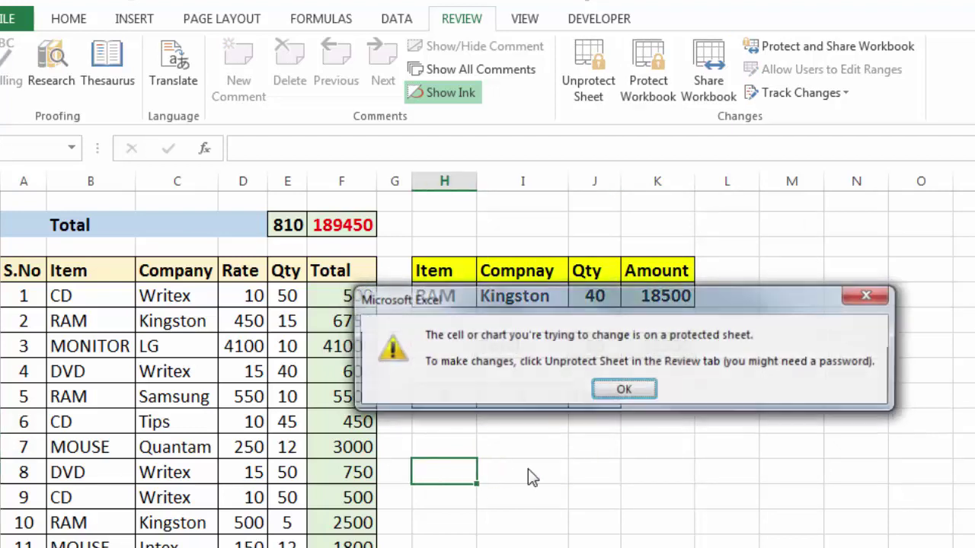
{"action": "left_click", "coordinate": [624, 389]}
{"action": "left_click", "coordinate": [326, 392]}
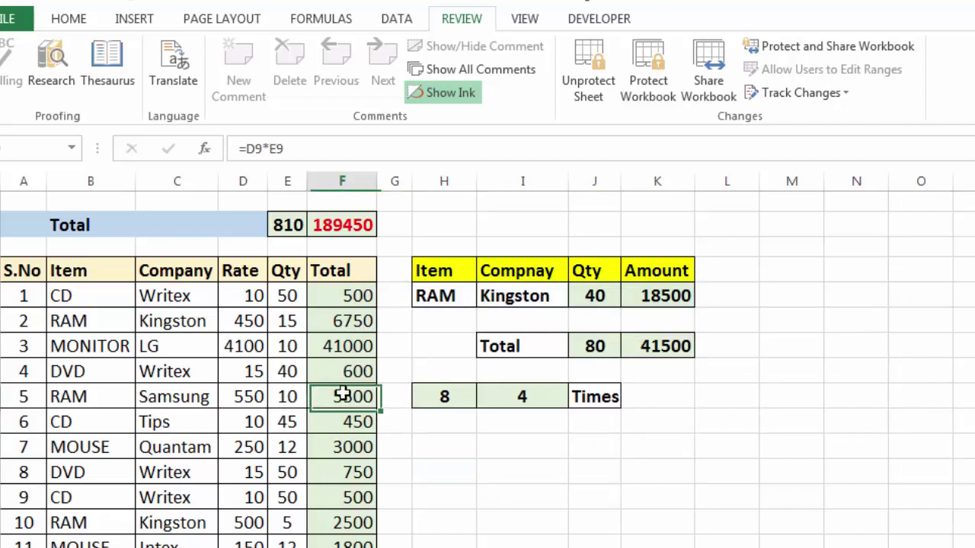
{"action": "double_click", "coordinate": [357, 398]}
{"action": "left_click", "coordinate": [623, 388]}
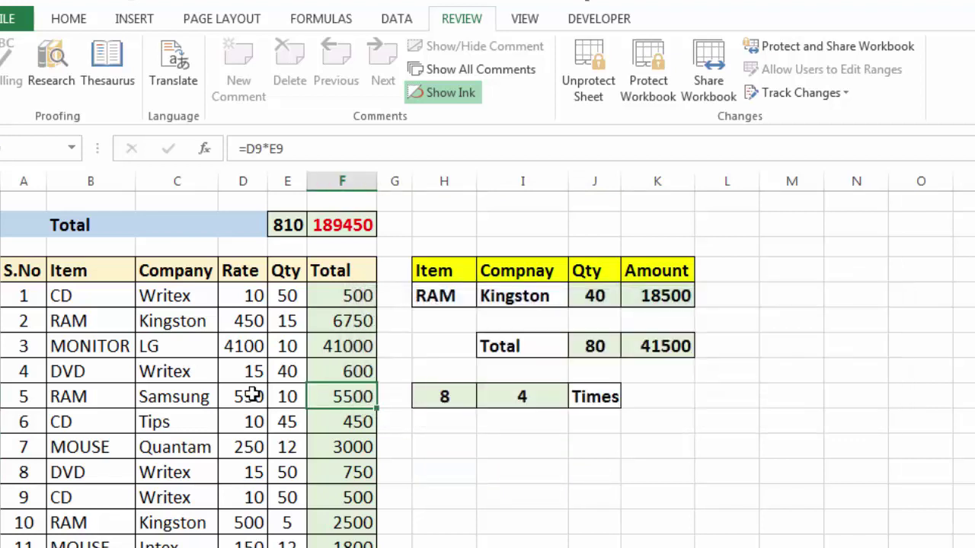
{"action": "left_click", "coordinate": [251, 394]}
{"action": "double_click", "coordinate": [251, 394]}
{"action": "left_click", "coordinate": [607, 392]}
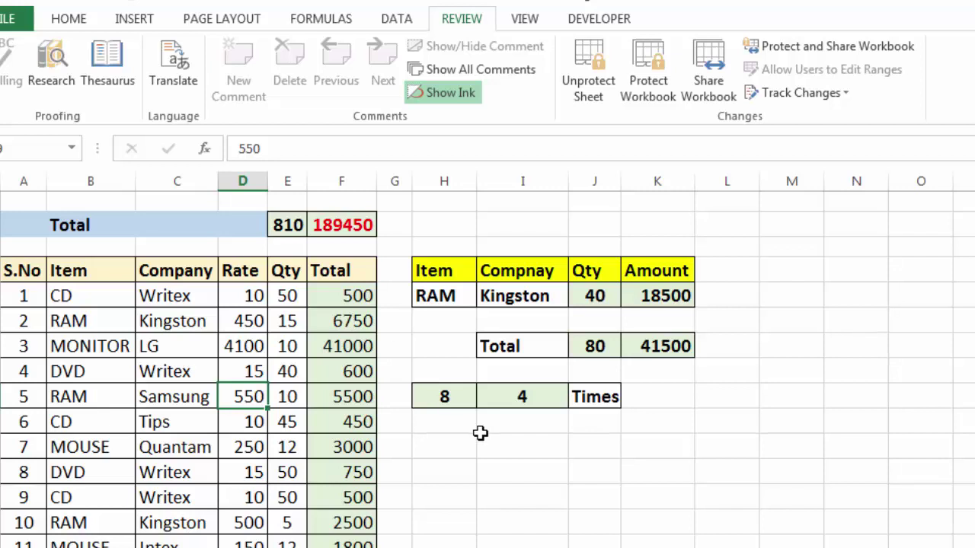
{"action": "left_click", "coordinate": [346, 328]}
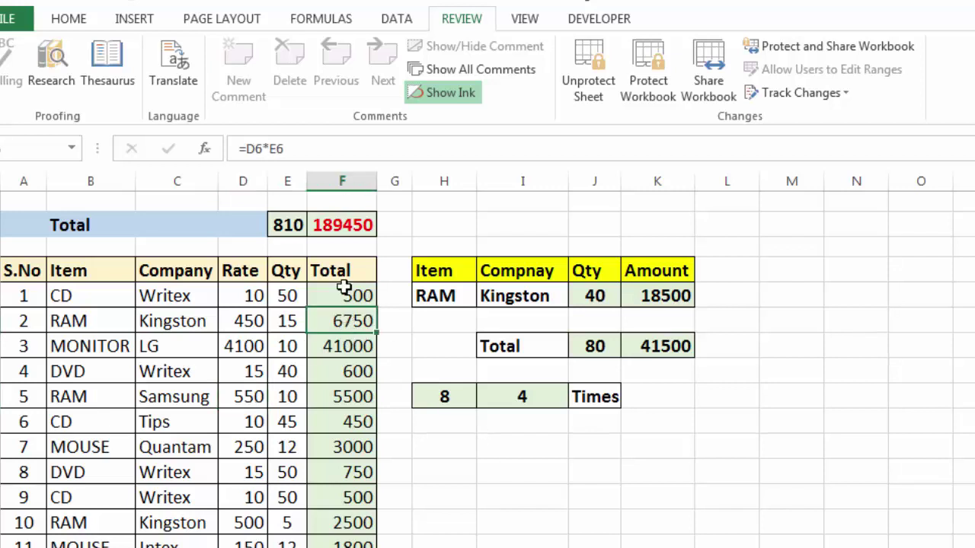
{"action": "left_click", "coordinate": [347, 392]}
{"action": "left_click", "coordinate": [434, 403]}
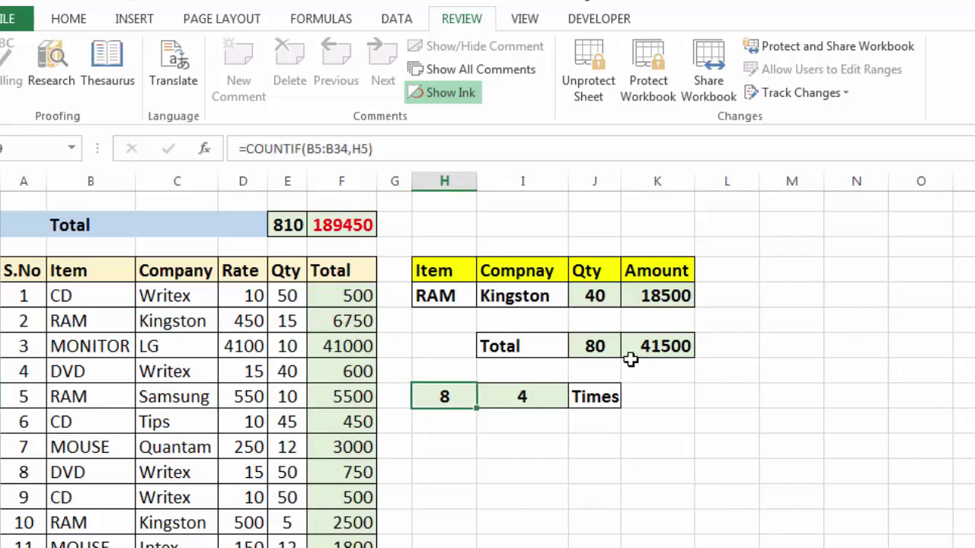
{"action": "left_click", "coordinate": [607, 348]}
{"action": "left_click", "coordinate": [354, 227]}
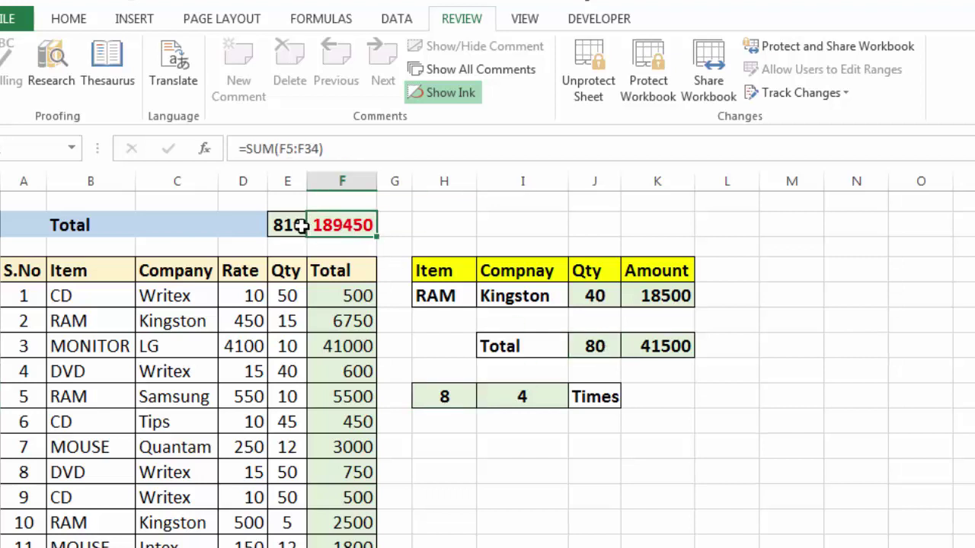
{"action": "left_click", "coordinate": [282, 222]}
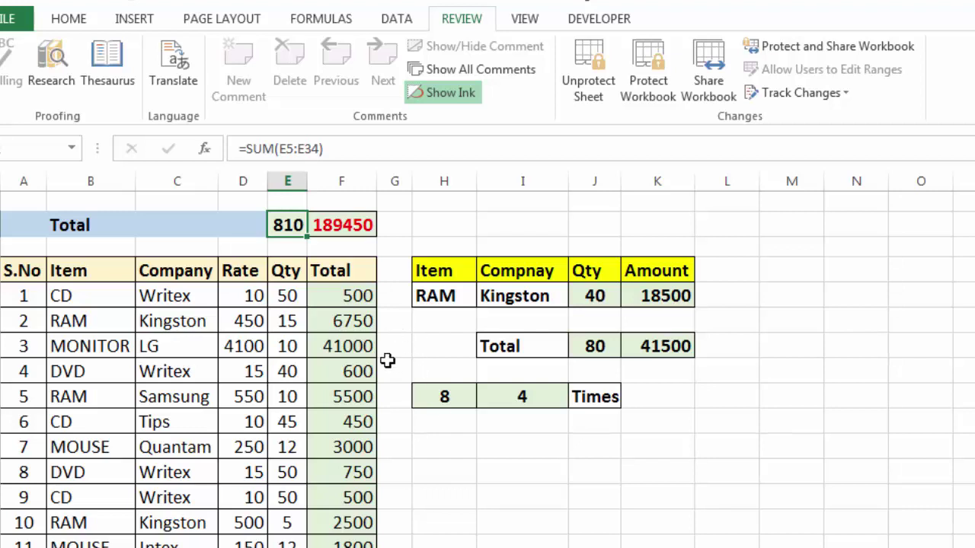
{"action": "left_click", "coordinate": [455, 463]}
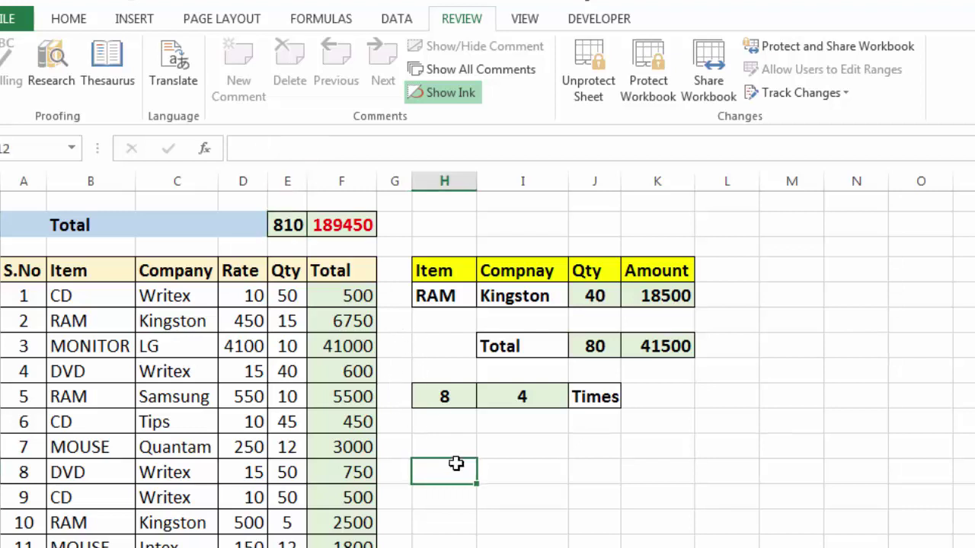
Unprotect the sales sheet from the Review ribbon using the sheet password.
{"action": "left_click", "coordinate": [589, 96]}
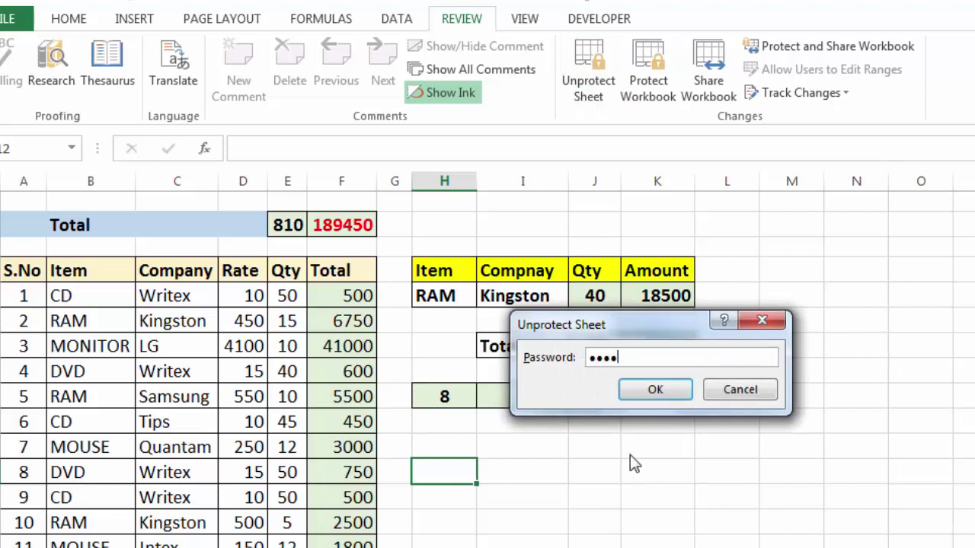
{"action": "left_click", "coordinate": [656, 390]}
{"action": "left_click", "coordinate": [557, 459]}
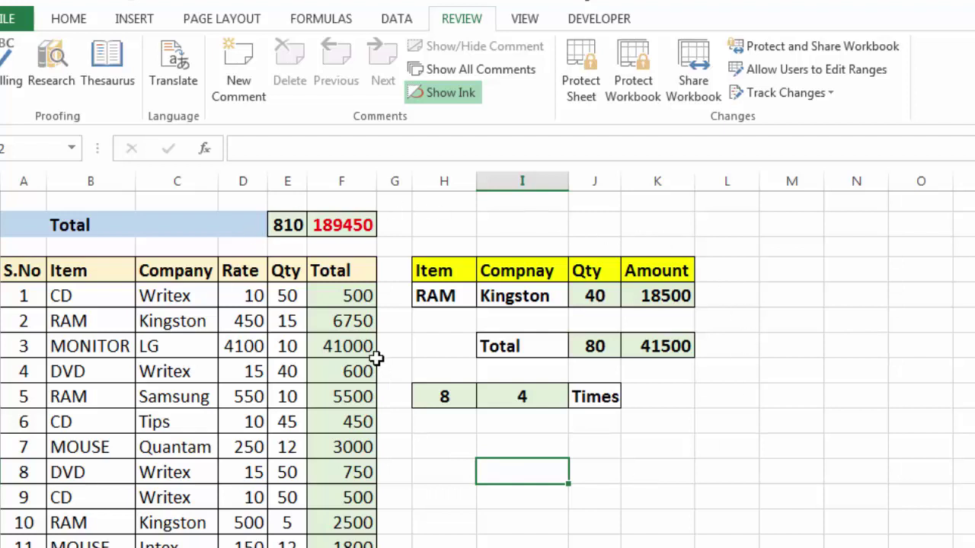
{"action": "left_click", "coordinate": [515, 496]}
Select the whole sheet and clear the Locked option in Format Cells' Protection settings.
{"action": "left_click", "coordinate": [457, 468]}
{"action": "left_click", "coordinate": [495, 454]}
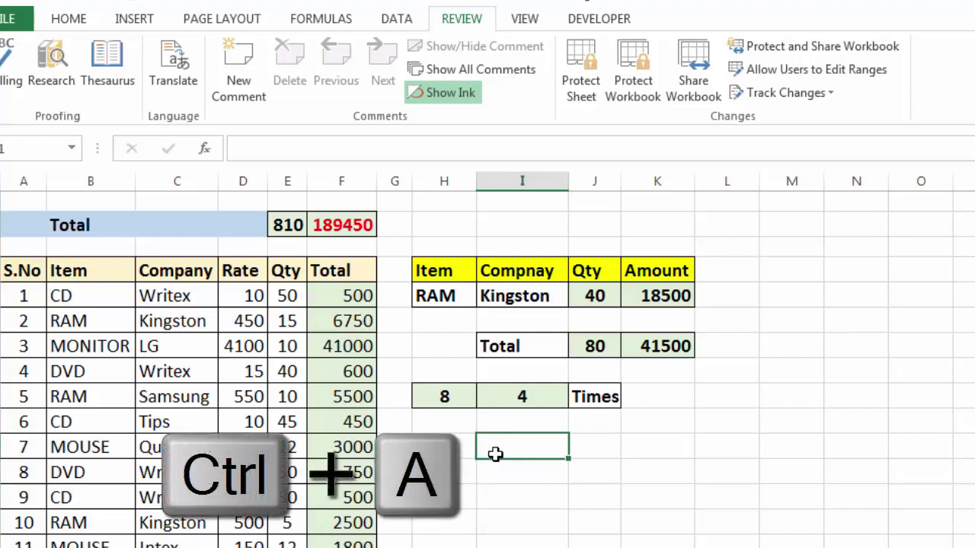
{"action": "key", "text": "ctrl+a"}
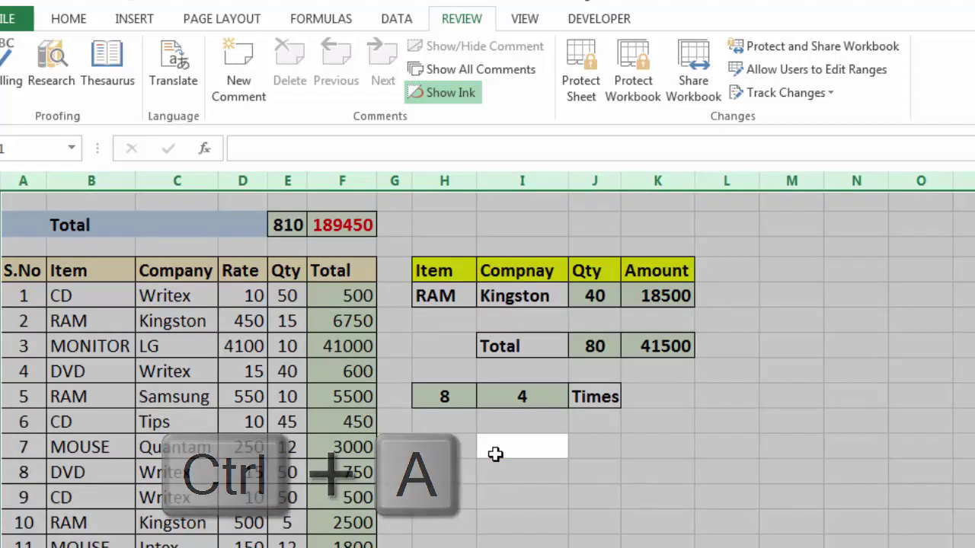
{"action": "key", "text": "ctrl+1"}
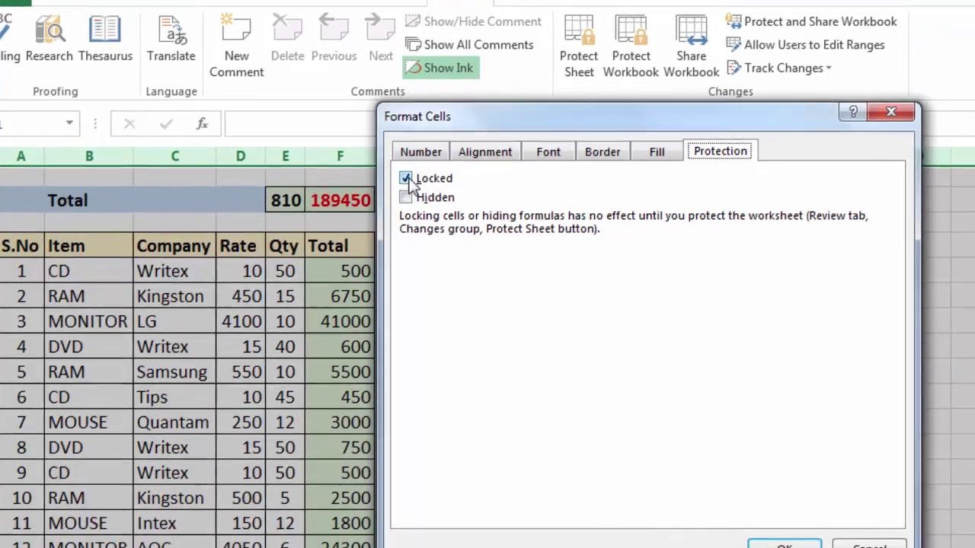
{"action": "left_click", "coordinate": [409, 204]}
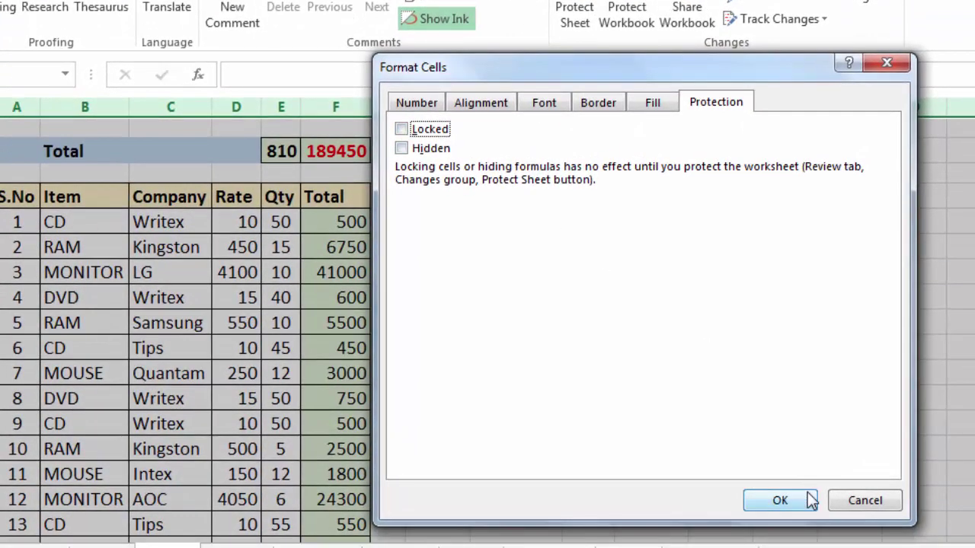
{"action": "left_click", "coordinate": [780, 501]}
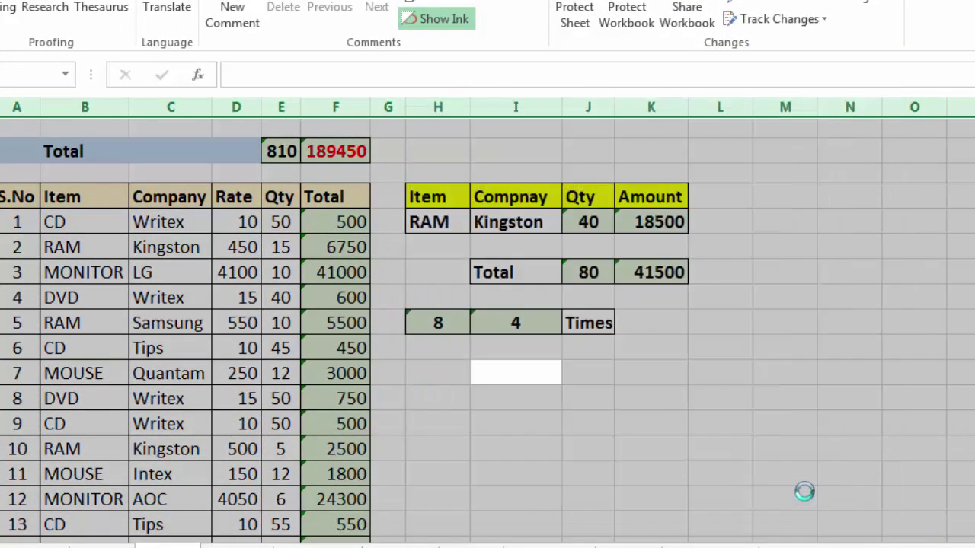
{"action": "left_click", "coordinate": [597, 421]}
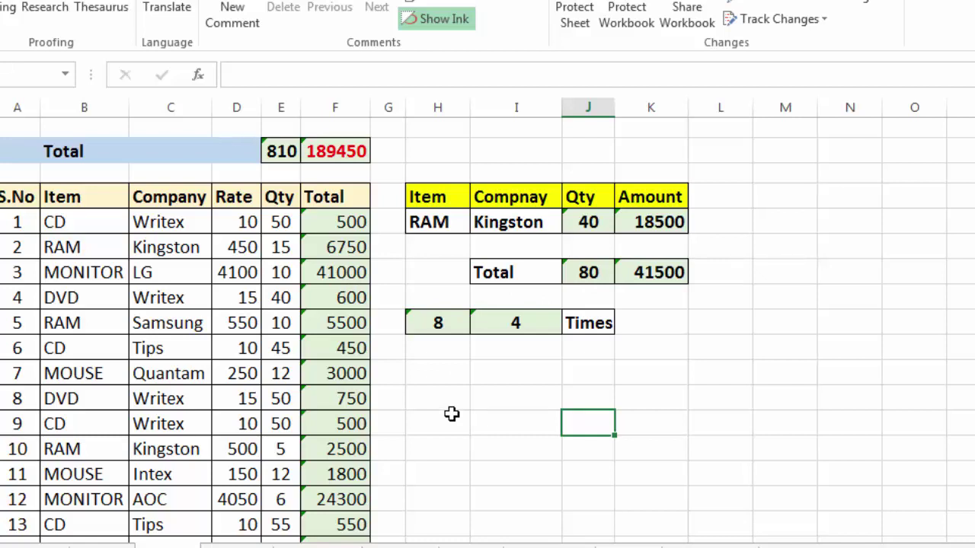
{"action": "left_click", "coordinate": [451, 414]}
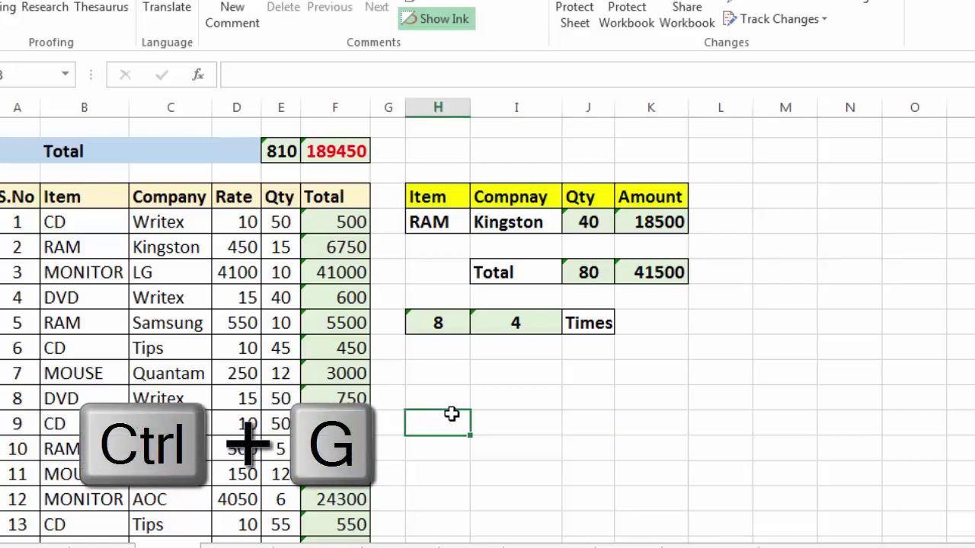
Use Go To Special with Formulas to select the Total column, totals, and RAM summary figures.
{"action": "key", "text": "ctrl+g"}
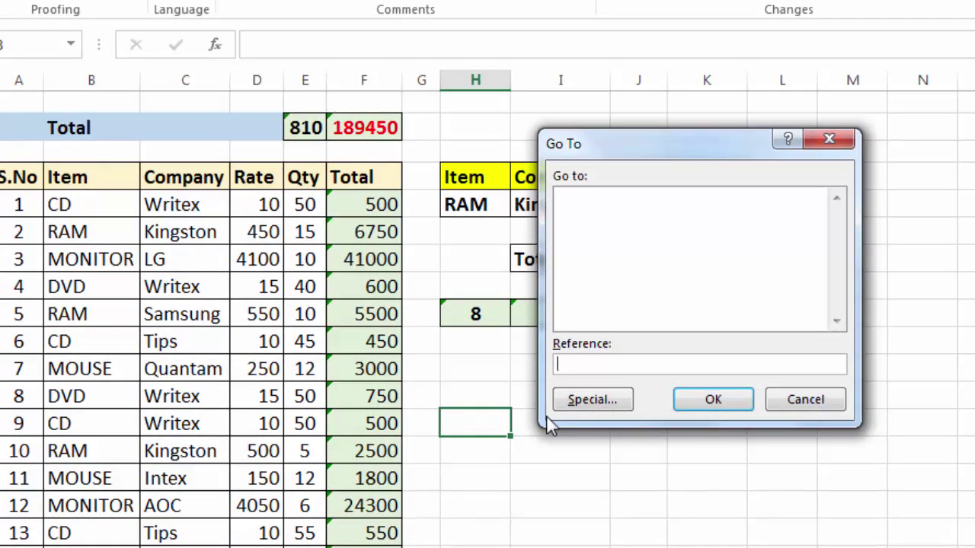
{"action": "left_click", "coordinate": [594, 404]}
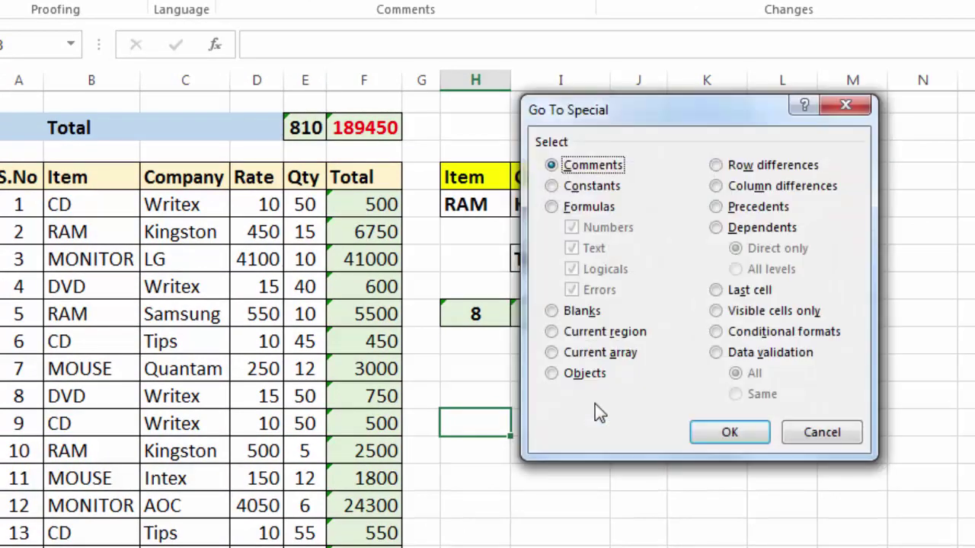
{"action": "left_click", "coordinate": [551, 207]}
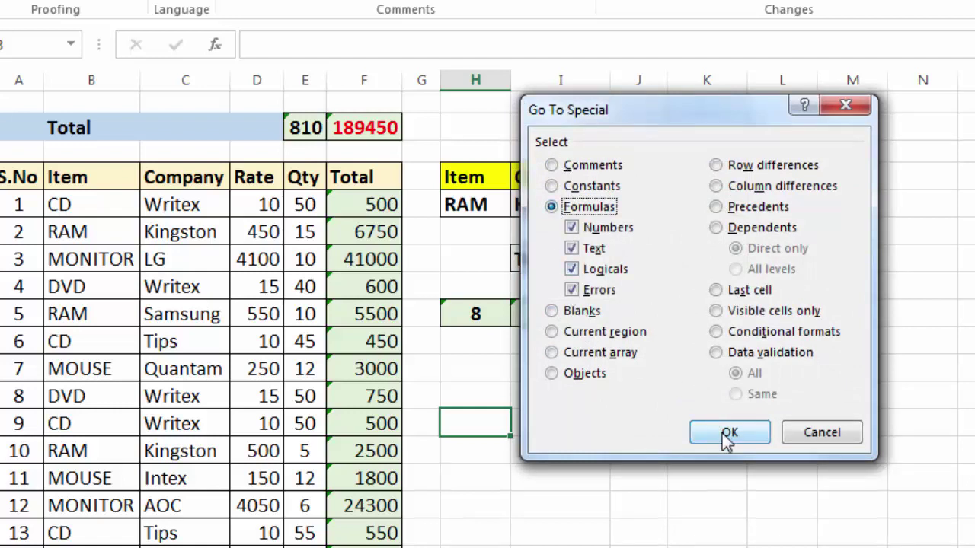
{"action": "left_click", "coordinate": [725, 432]}
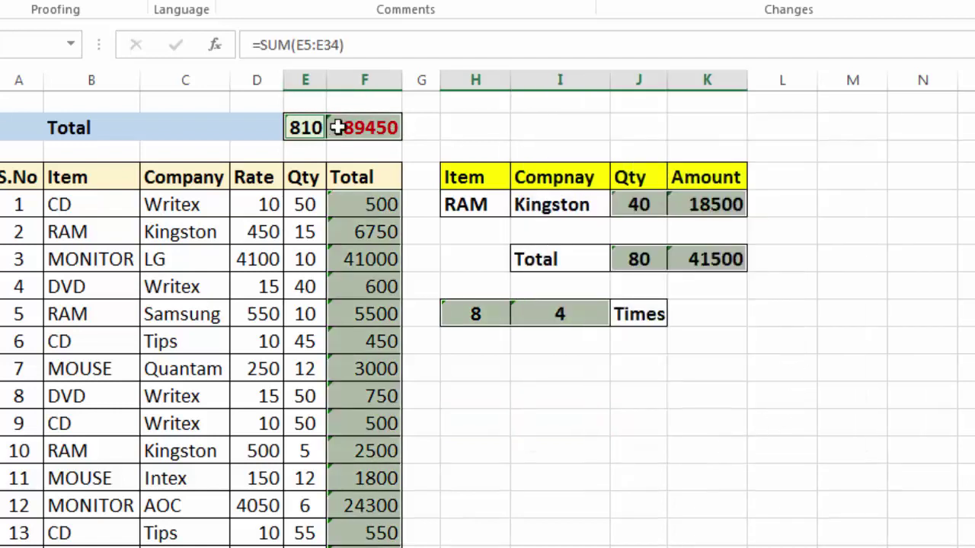
{"action": "scroll", "coordinate": [503, 412], "scroll_direction": "down", "scroll_amount": 1}
{"action": "scroll", "coordinate": [504, 412], "scroll_direction": "down", "scroll_amount": 5}
{"action": "scroll", "coordinate": [504, 412], "scroll_direction": "up", "scroll_amount": 6}
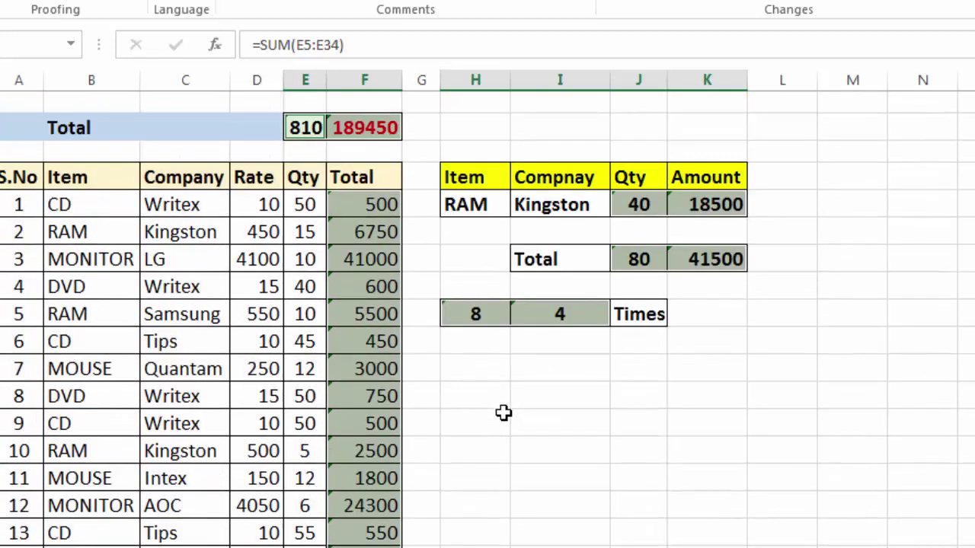
Mark the selected formula cells as both Locked and Hidden in Format Cells.
{"action": "key", "text": "ctrl+1"}
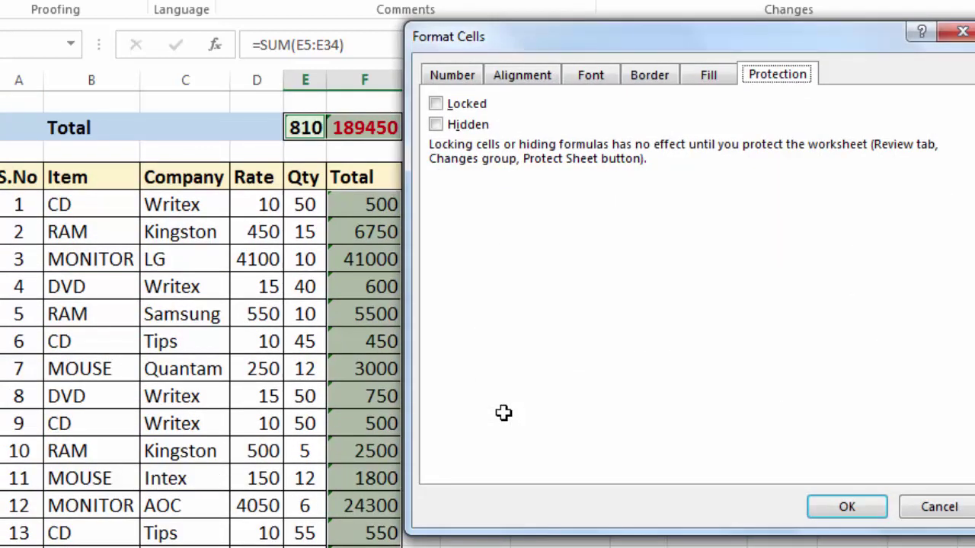
{"action": "left_click", "coordinate": [436, 105]}
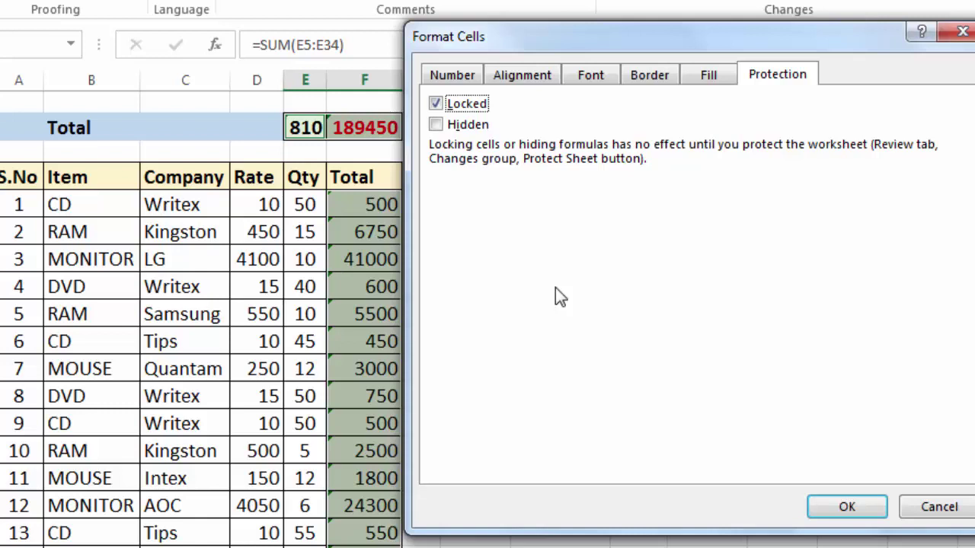
{"action": "left_click", "coordinate": [435, 125]}
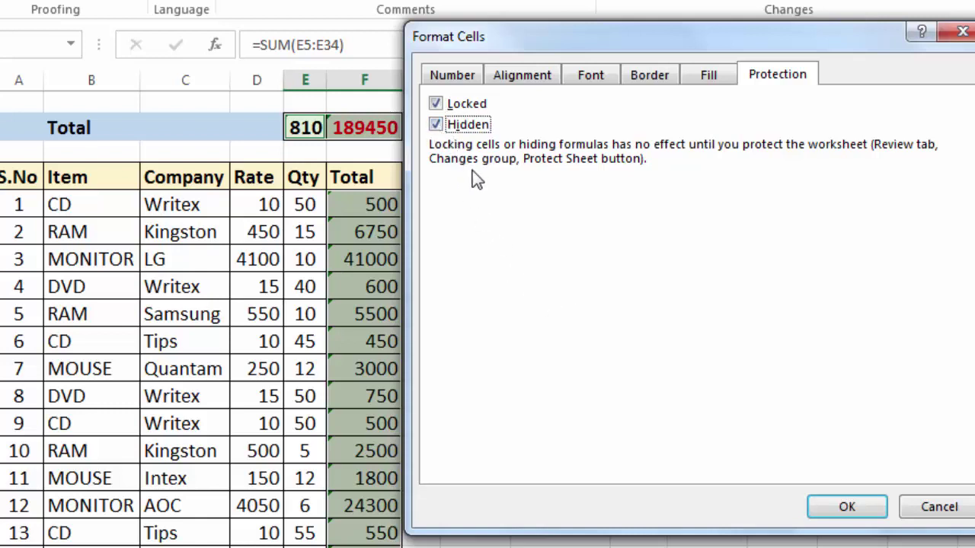
{"action": "left_click", "coordinate": [849, 514]}
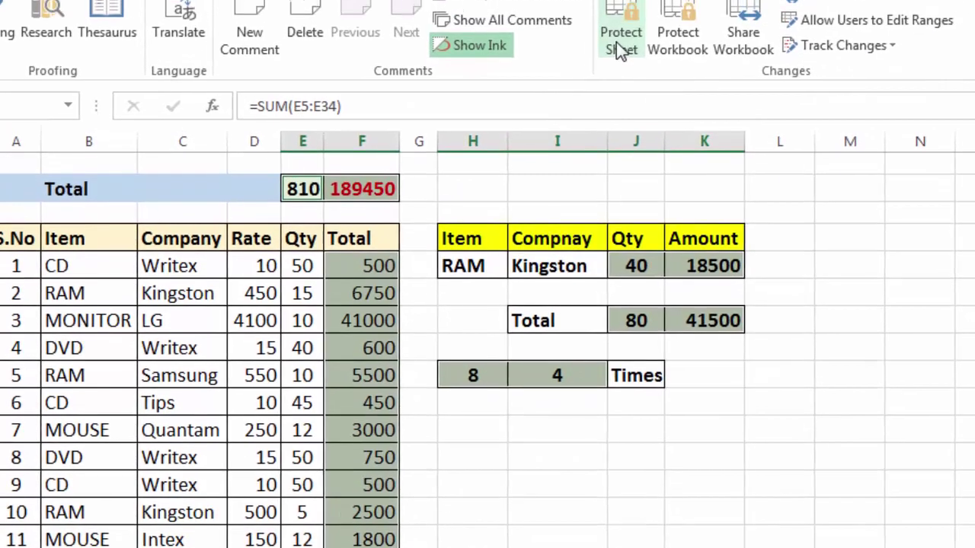
Start Protect Sheet with a password, but the confirmation doesn't match and is rejected.
{"action": "left_click", "coordinate": [617, 44]}
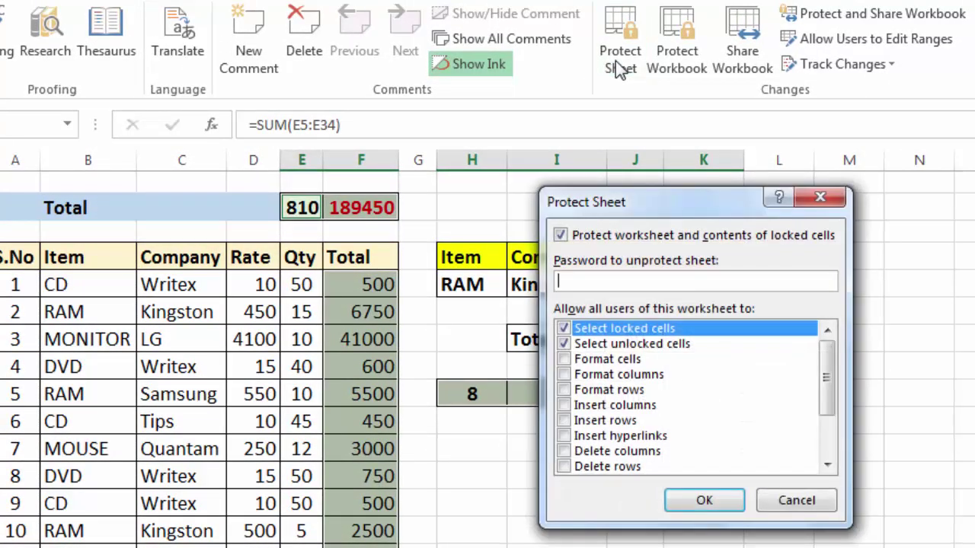
{"action": "type", "text": "1234"}
{"action": "left_click", "coordinate": [712, 501]}
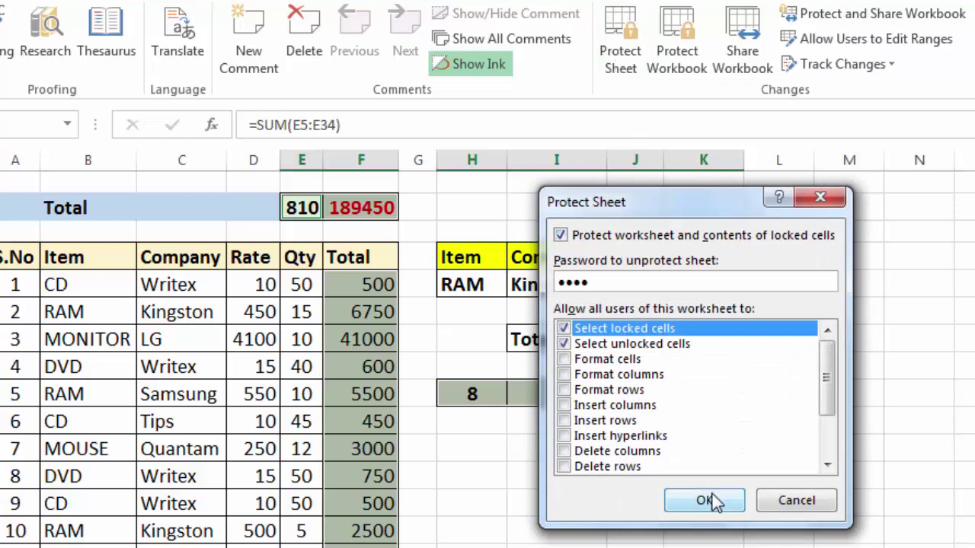
{"action": "type", "text": "123"}
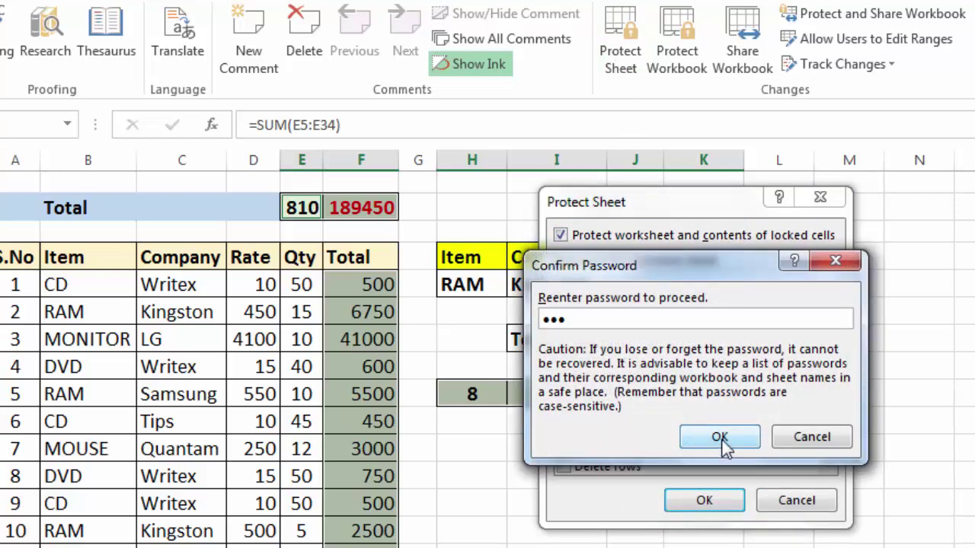
{"action": "left_click", "coordinate": [716, 438]}
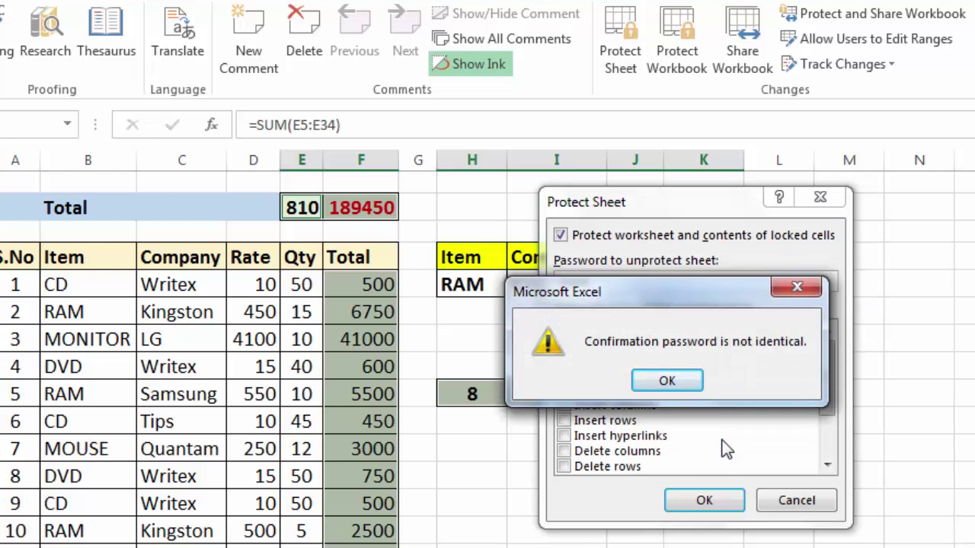
{"action": "left_click", "coordinate": [678, 378]}
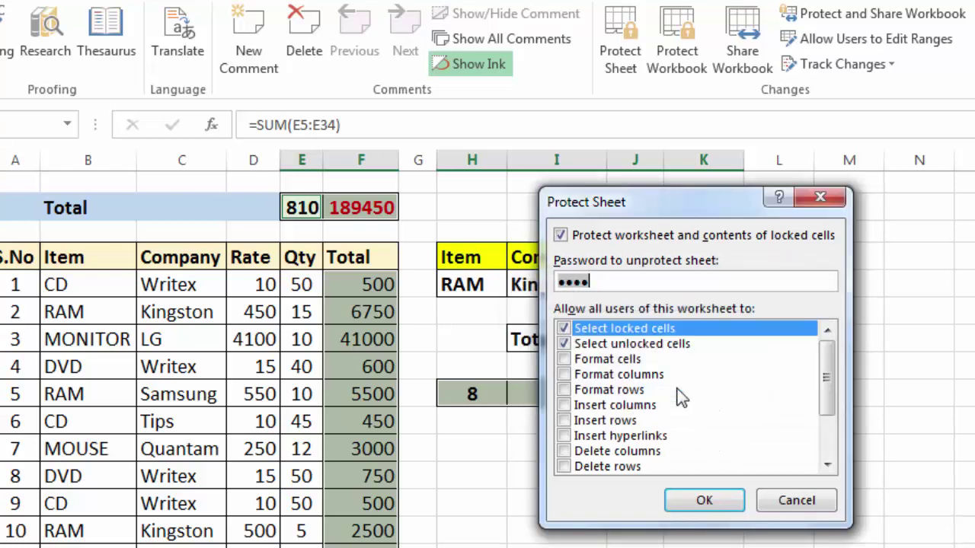
Re-enter the sheet password and confirm it with a matching entry to protect the sheet.
{"action": "key", "text": "BackSpace"}
{"action": "key", "text": "BackSpace"}
{"action": "key", "text": "BackSpace"}
{"action": "key", "text": "BackSpace"}
{"action": "type", "text": "1234"}
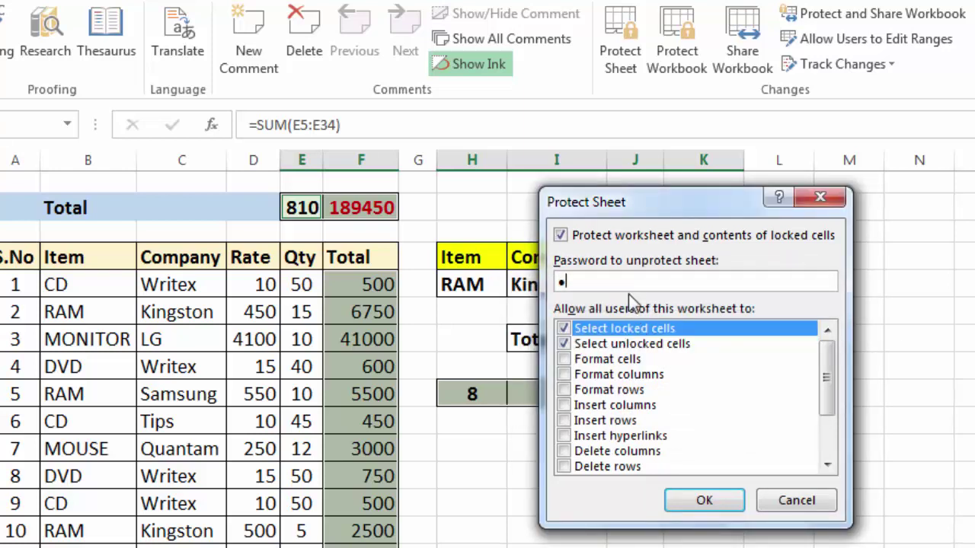
{"action": "left_click", "coordinate": [700, 502]}
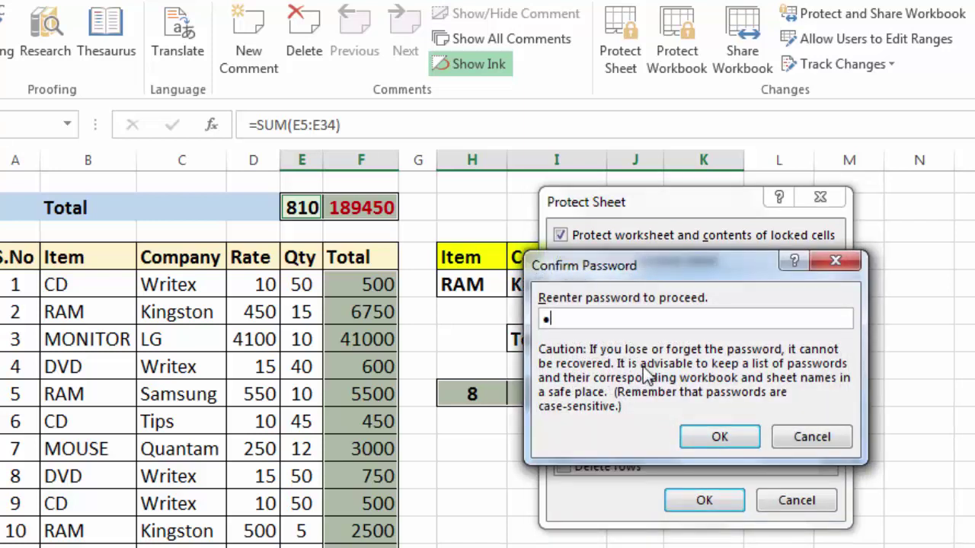
{"action": "type", "text": "1234"}
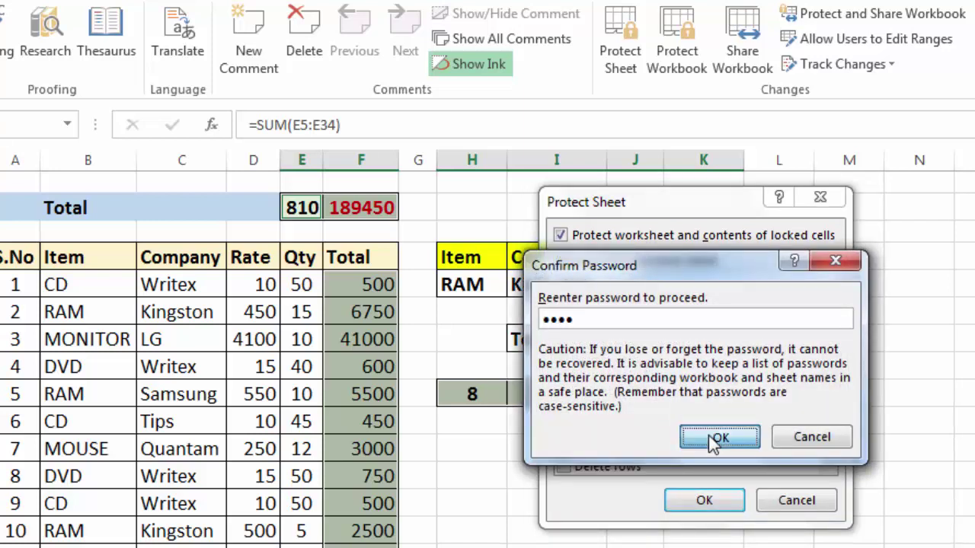
{"action": "left_click", "coordinate": [714, 434]}
{"action": "left_click", "coordinate": [594, 453]}
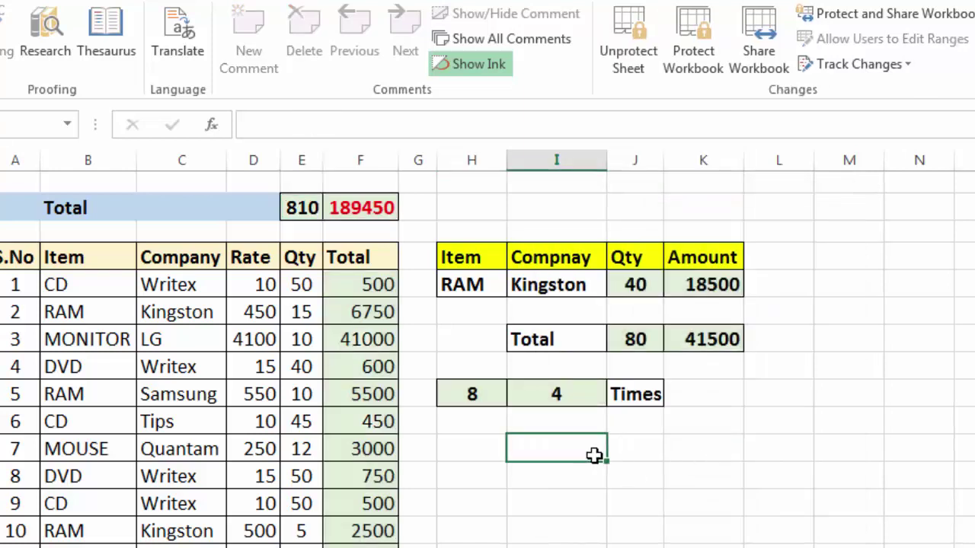
{"action": "left_click", "coordinate": [345, 293]}
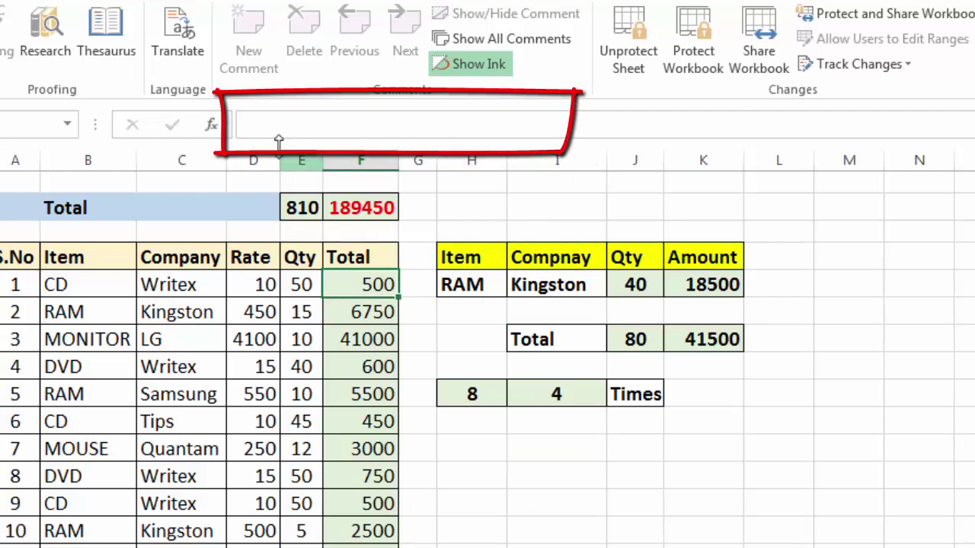
{"action": "left_click", "coordinate": [355, 321]}
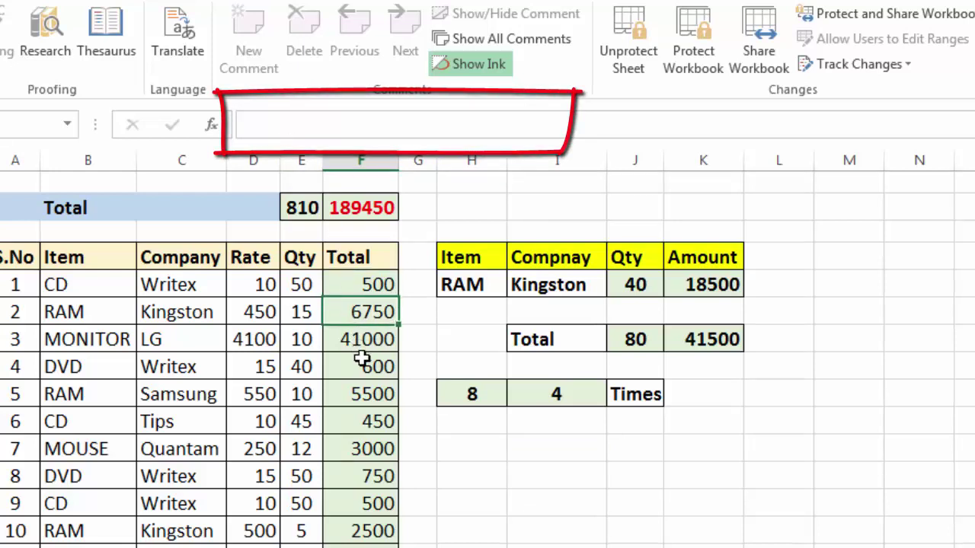
{"action": "left_click", "coordinate": [372, 209]}
{"action": "left_click", "coordinate": [306, 208]}
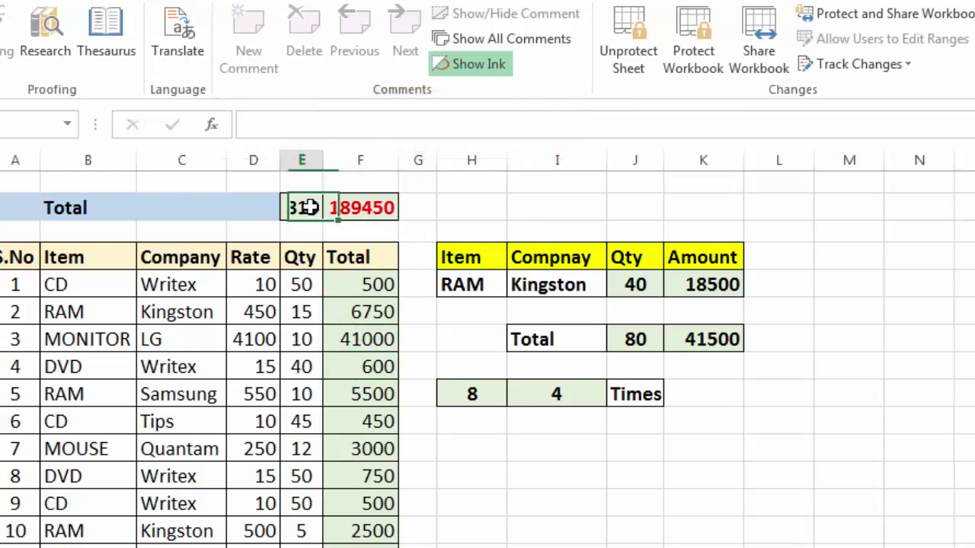
{"action": "left_click", "coordinate": [484, 393]}
{"action": "left_click", "coordinate": [537, 396]}
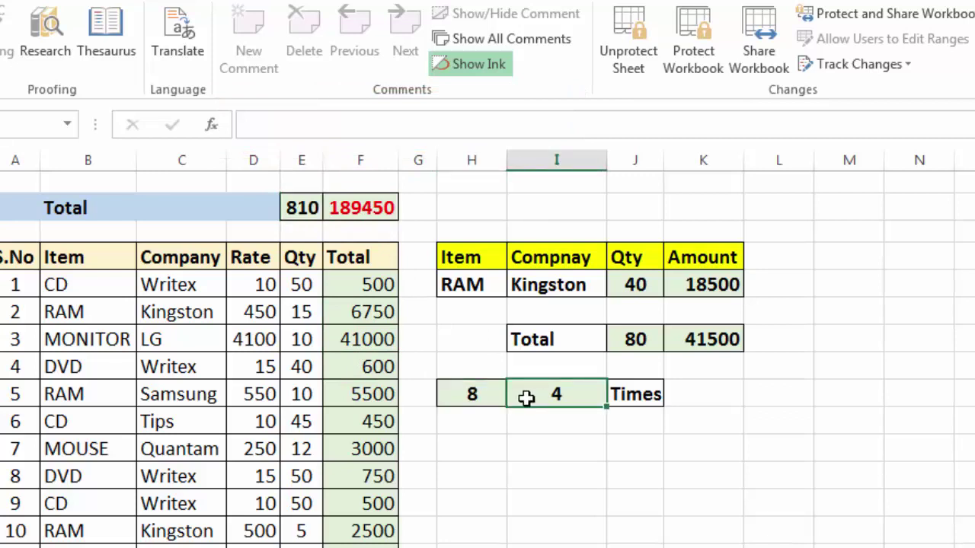
{"action": "left_click", "coordinate": [383, 369]}
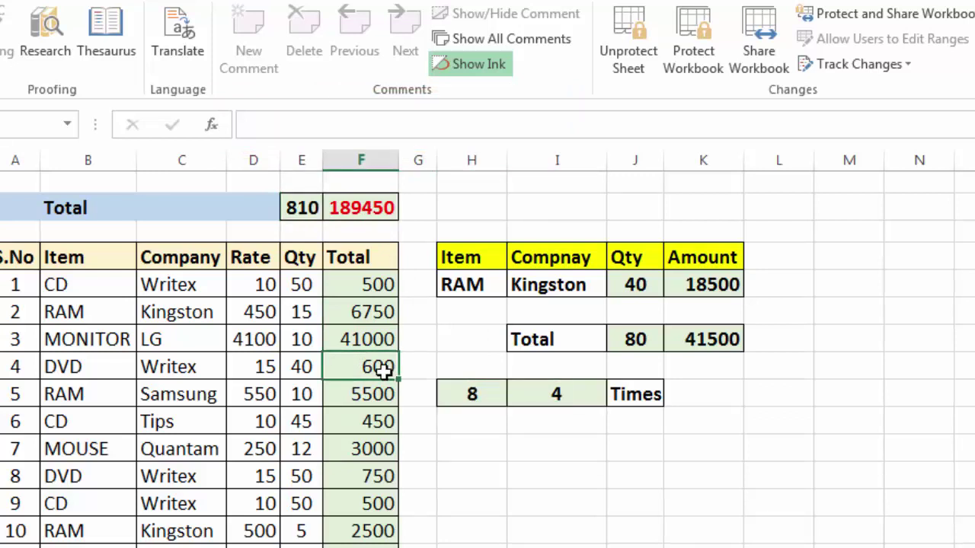
{"action": "double_click", "coordinate": [382, 369]}
{"action": "left_click", "coordinate": [647, 386]}
{"action": "right_click", "coordinate": [377, 344]}
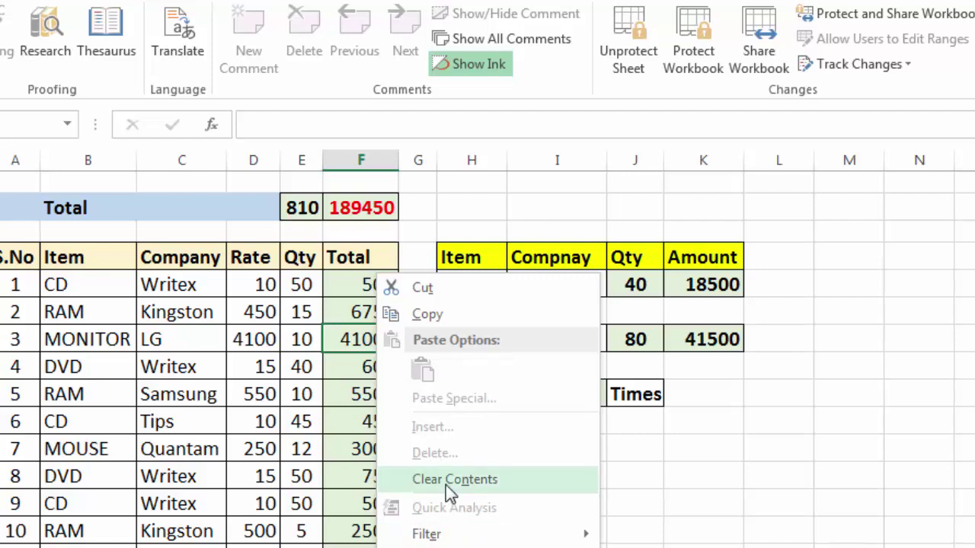
{"action": "key", "text": "Escape"}
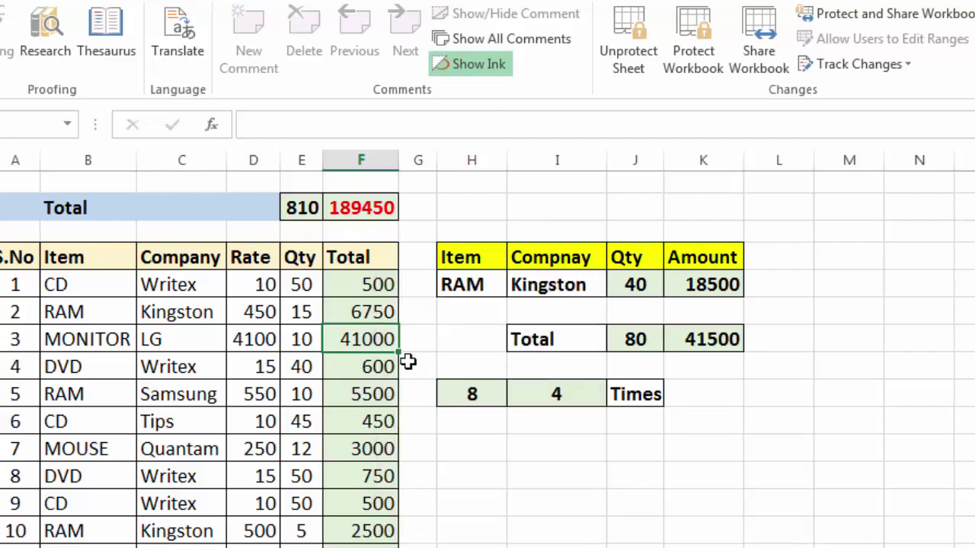
Change the first CD quantity in E4 to 55 and the Tips CD rate in D9 to 12.
{"action": "left_click", "coordinate": [301, 284]}
{"action": "type", "text": "55"}
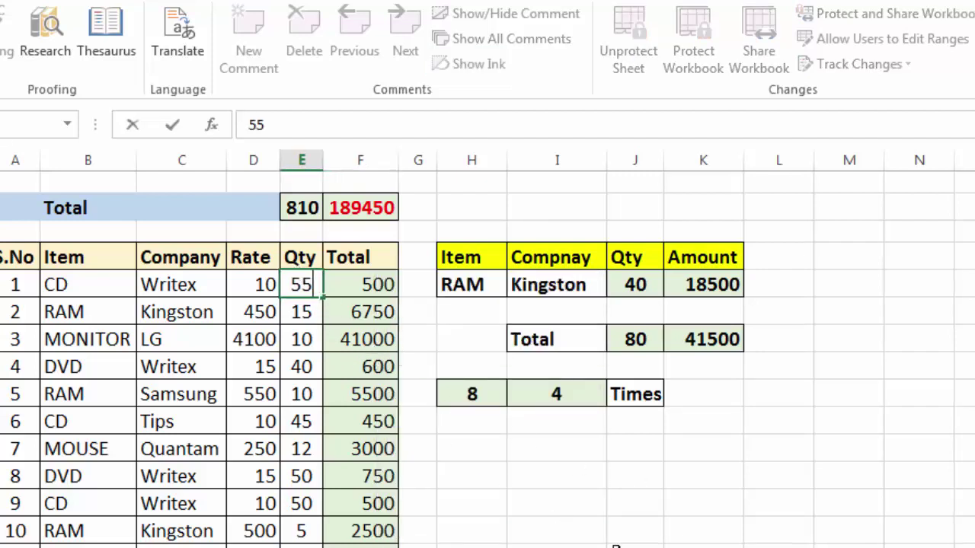
{"action": "key", "text": "Return"}
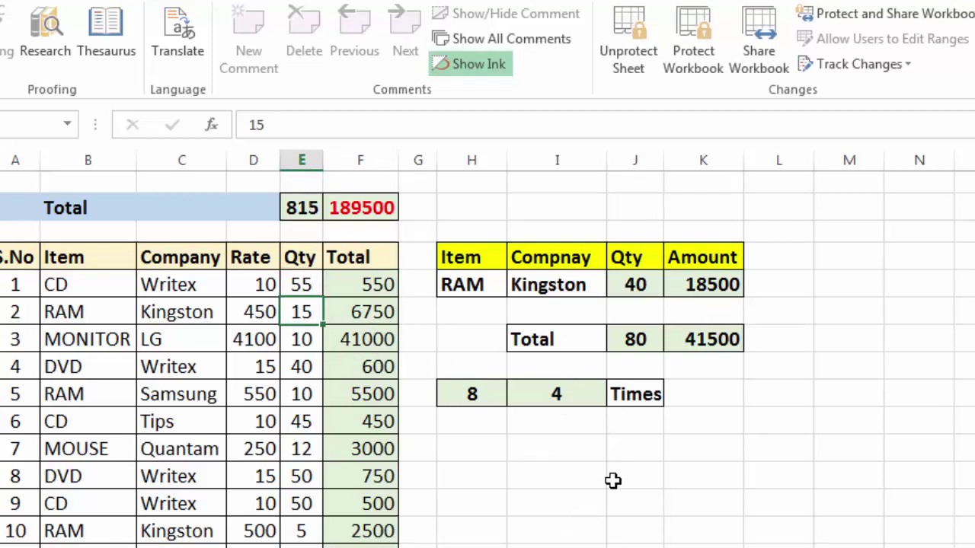
{"action": "left_click", "coordinate": [265, 423]}
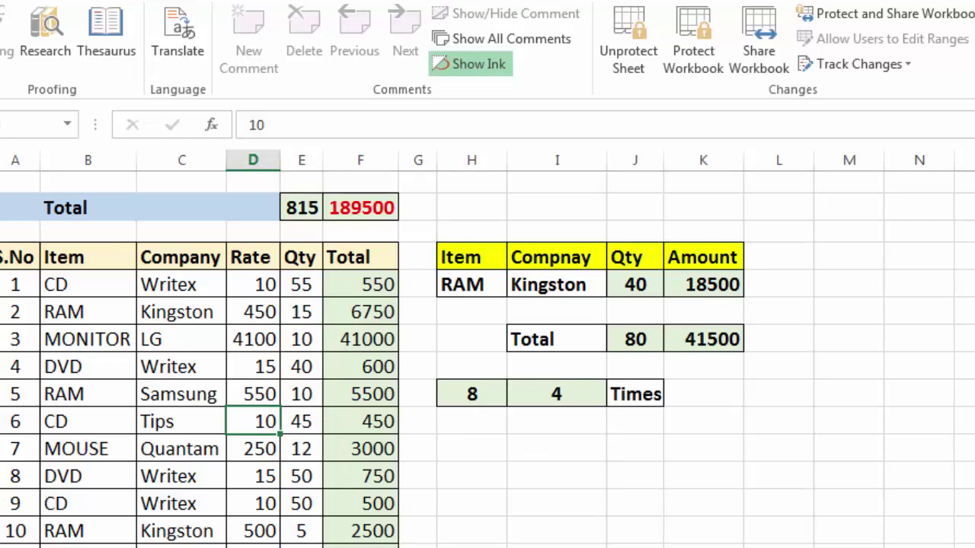
{"action": "type", "text": "12"}
{"action": "key", "text": "Return"}
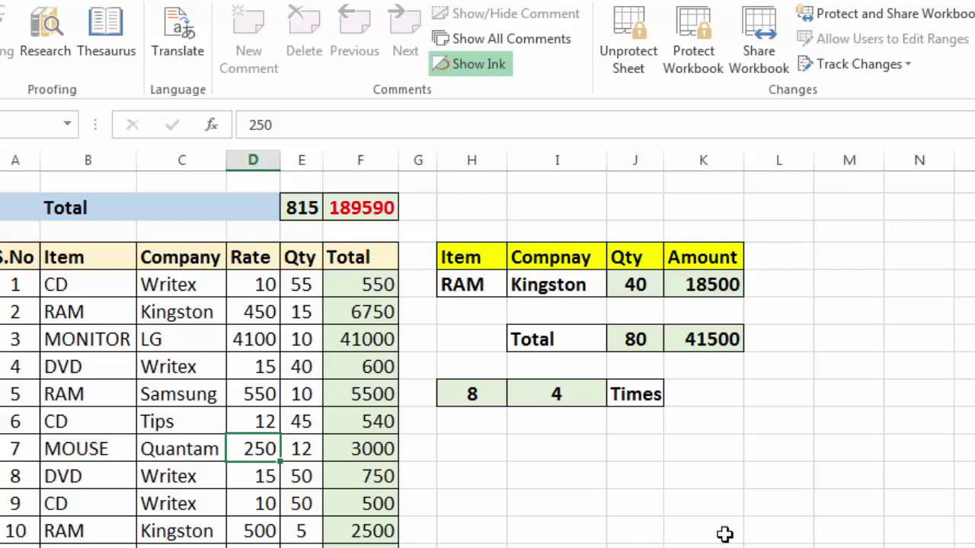
Check the recalculated 540 and 600 totals and the summary's 40, 18500, 80 and 41500 figures.
{"action": "left_click", "coordinate": [371, 421]}
{"action": "left_click", "coordinate": [366, 377]}
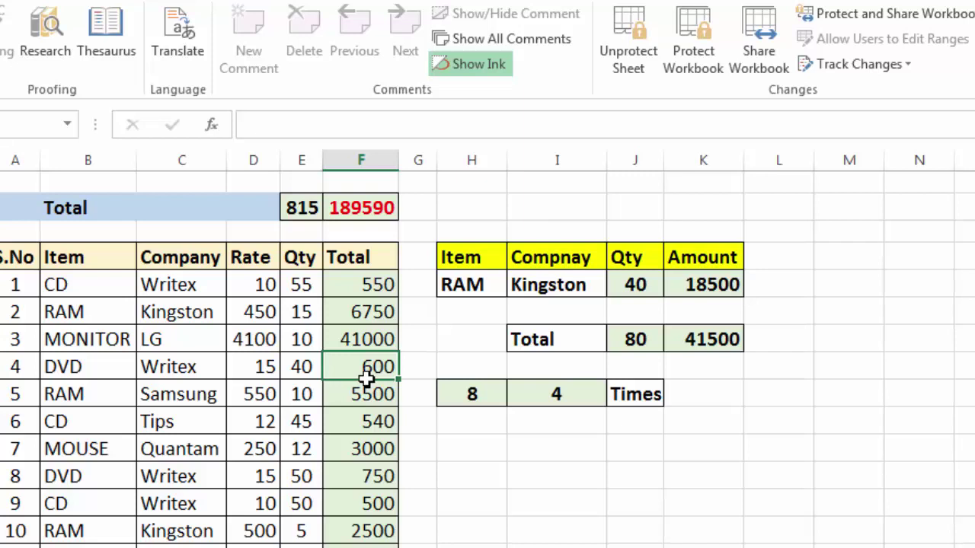
{"action": "left_click", "coordinate": [637, 291]}
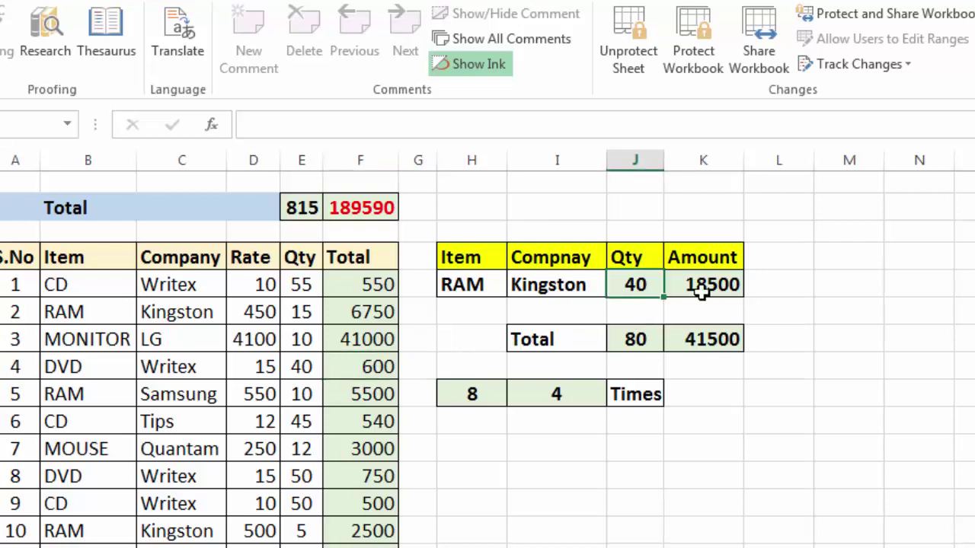
{"action": "left_click", "coordinate": [701, 292]}
{"action": "left_click", "coordinate": [690, 341]}
{"action": "left_click", "coordinate": [638, 342]}
{"action": "left_click", "coordinate": [538, 402]}
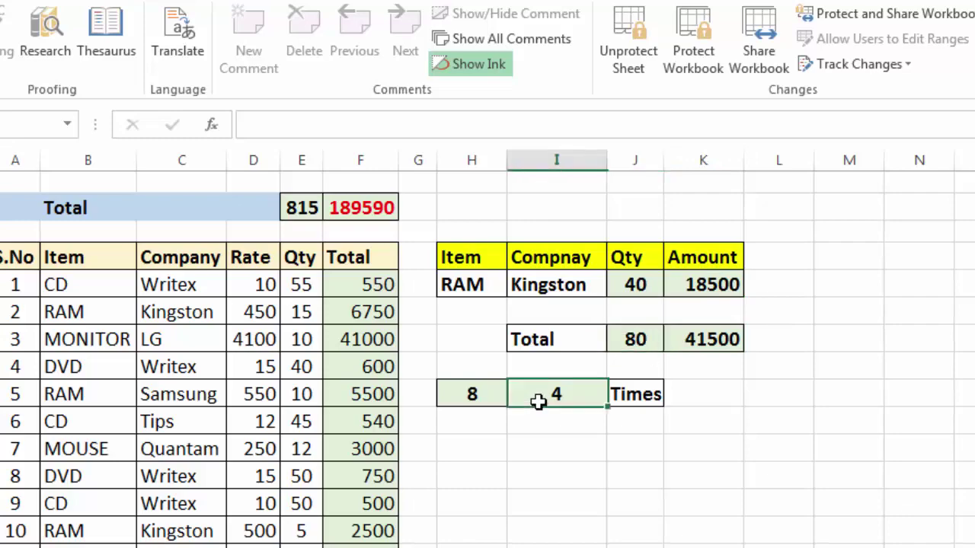
{"action": "left_click", "coordinate": [496, 396]}
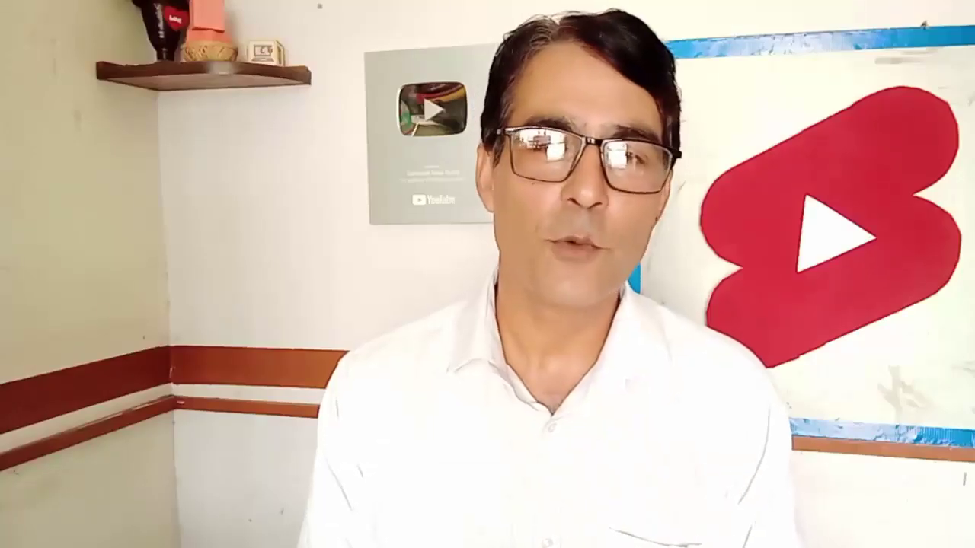